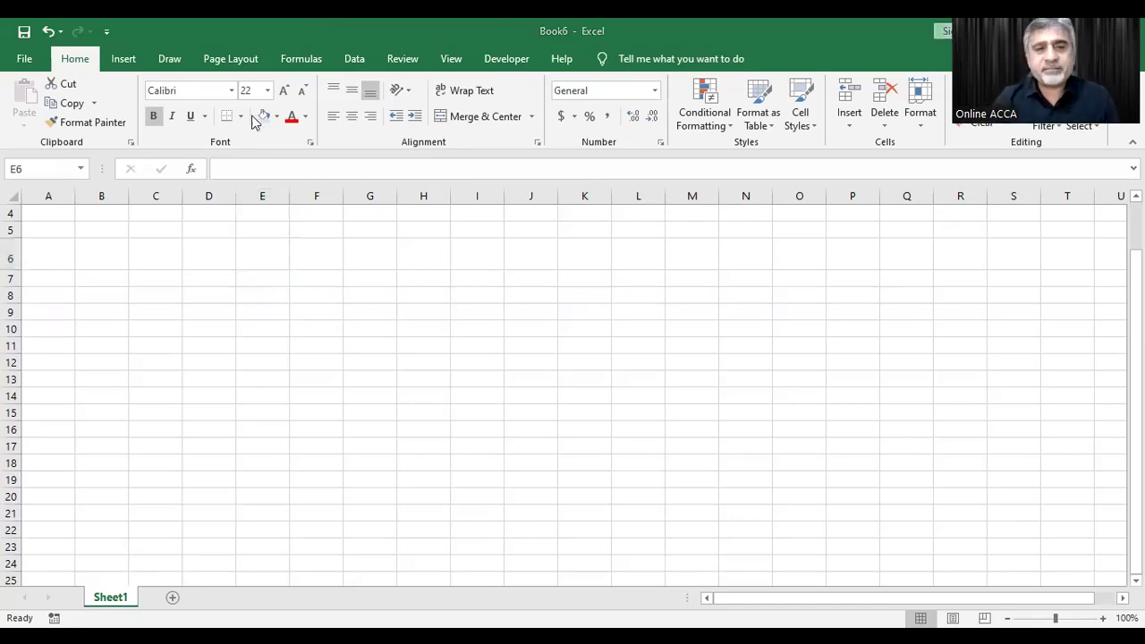
- Select cell E10 and begin typing the heading Engage
left_click(280, 324)
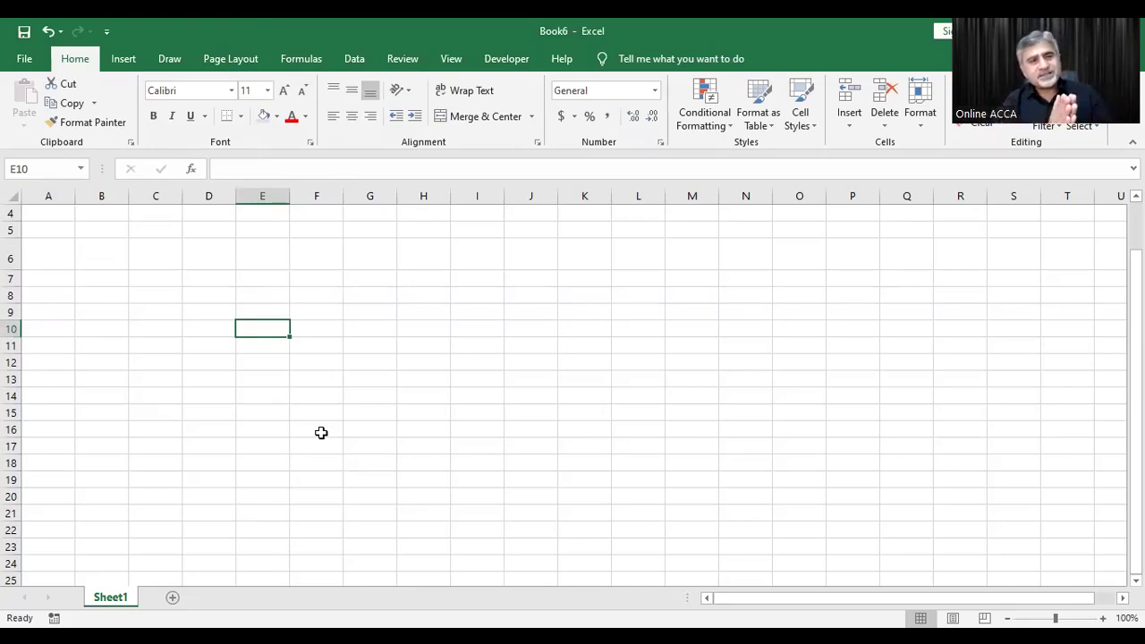
type("Engage")
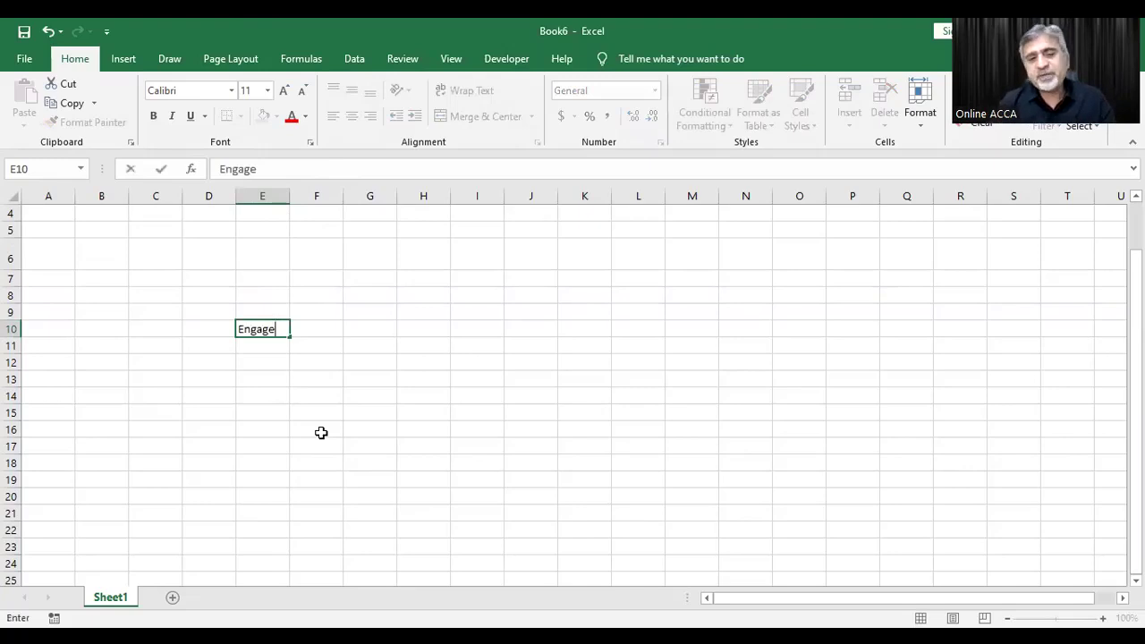
type("d")
- Fix the typo, confirm Engage in E10 and make it bold
key("BackSpace")
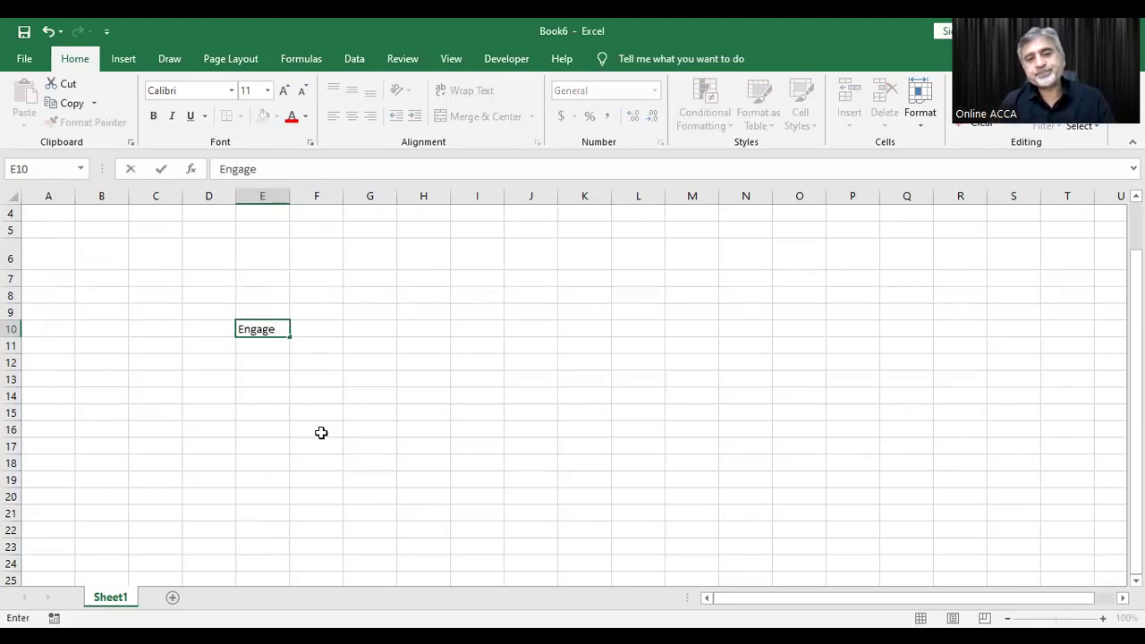
key("Return")
key("Up")
key("ctrl+b")
- Enter Assignments in E12, widen column E to fit it, and bold it
key("Down")
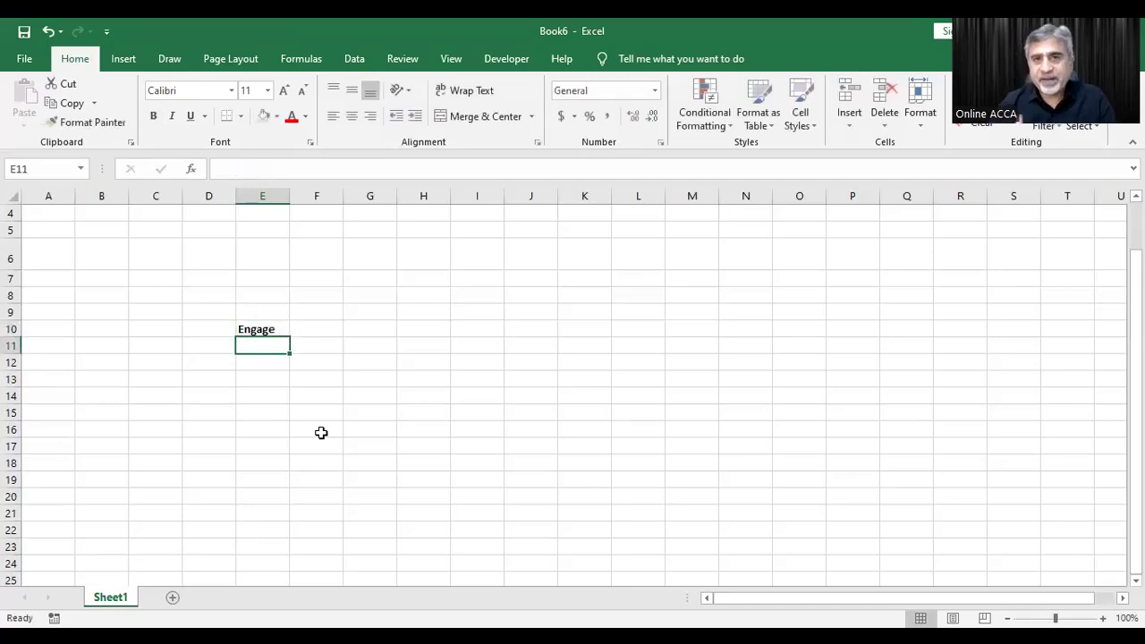
key("Down")
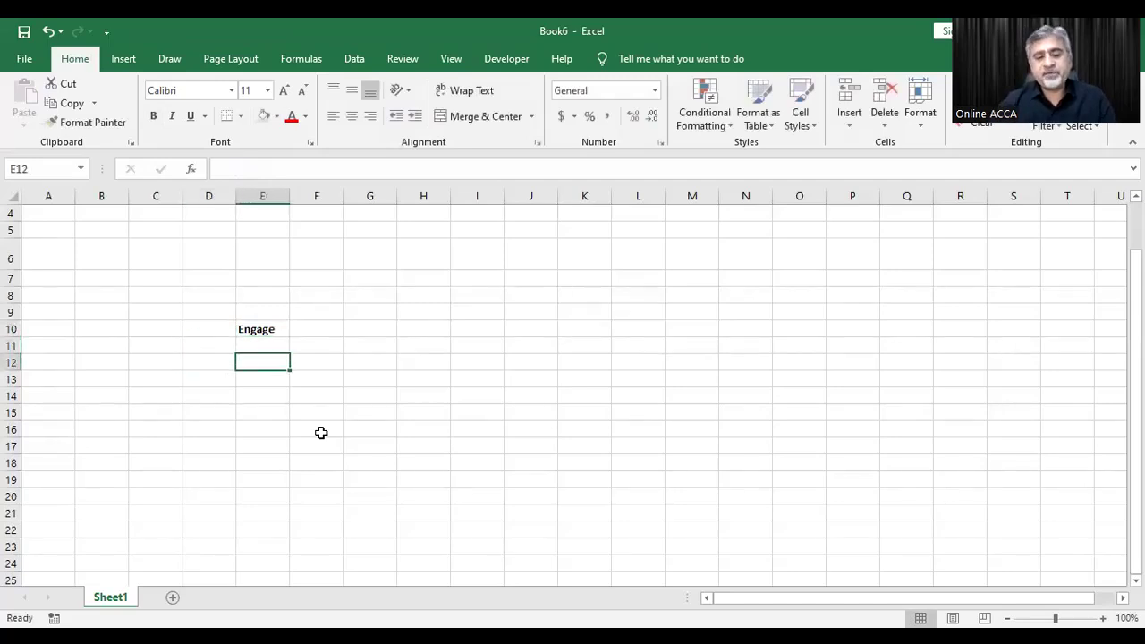
type("Assignments")
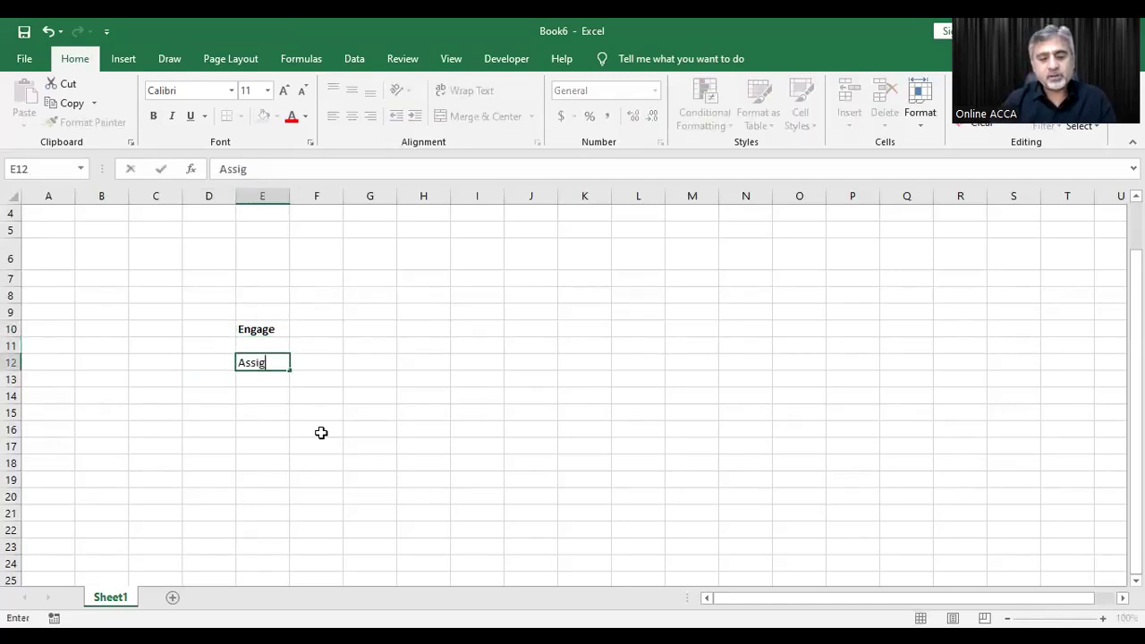
key("Return")
key("Up")
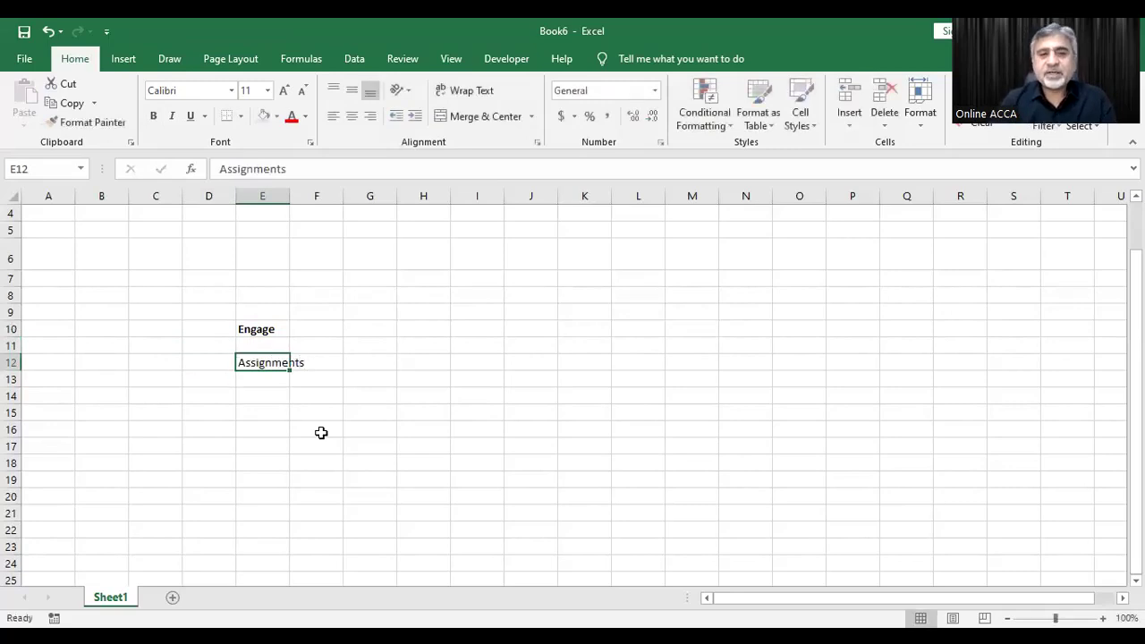
left_click_drag(289, 200, 381, 205)
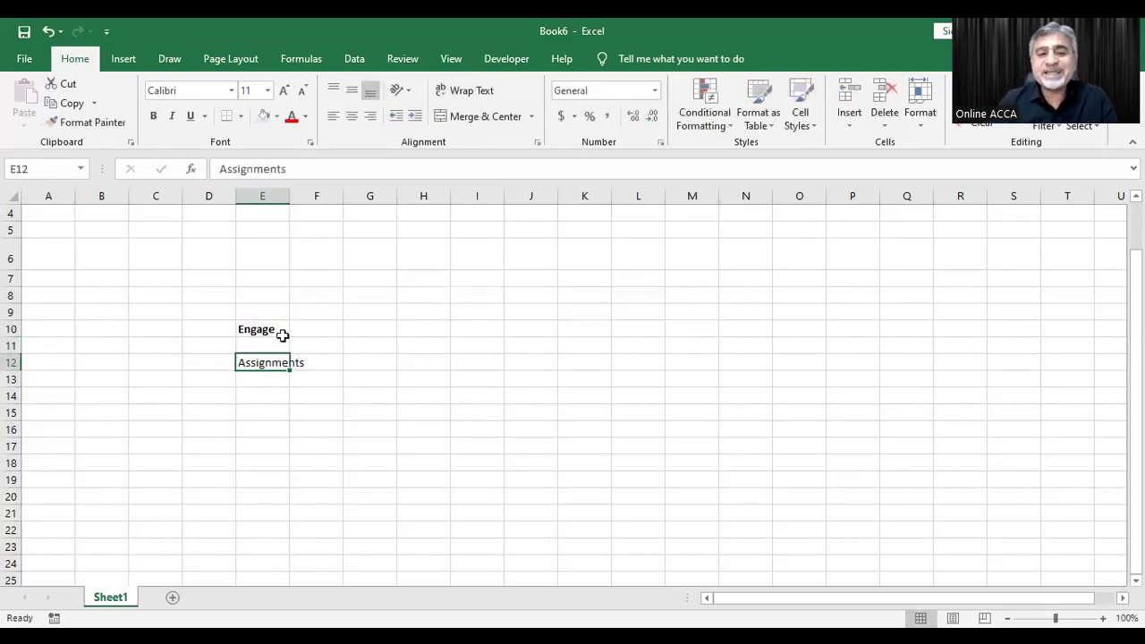
key("ctrl+b")
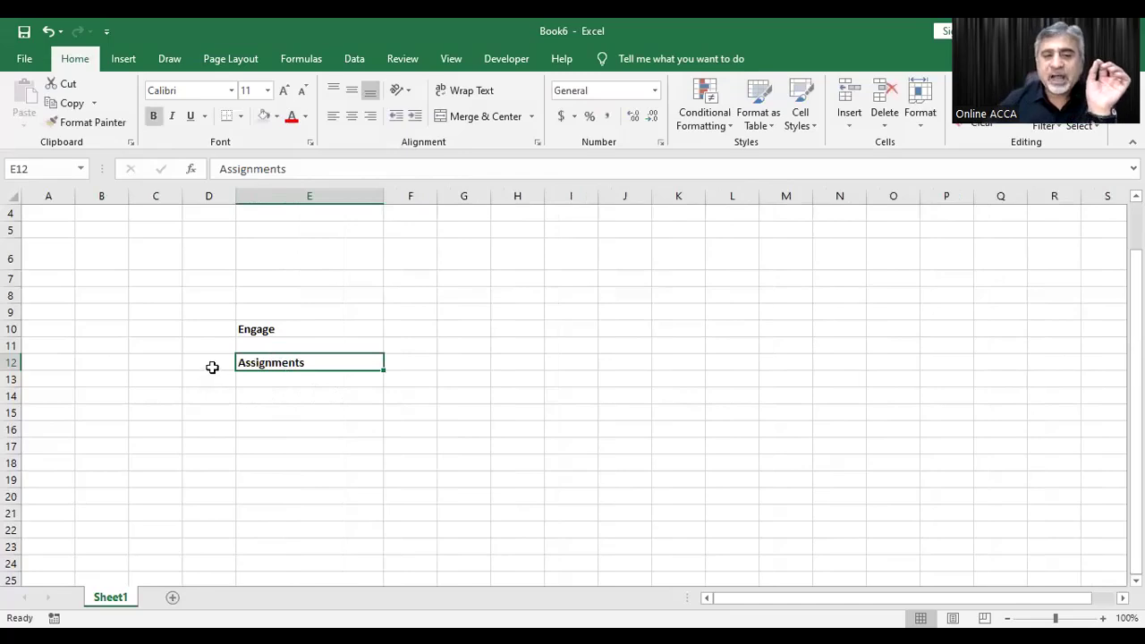
left_click(212, 367)
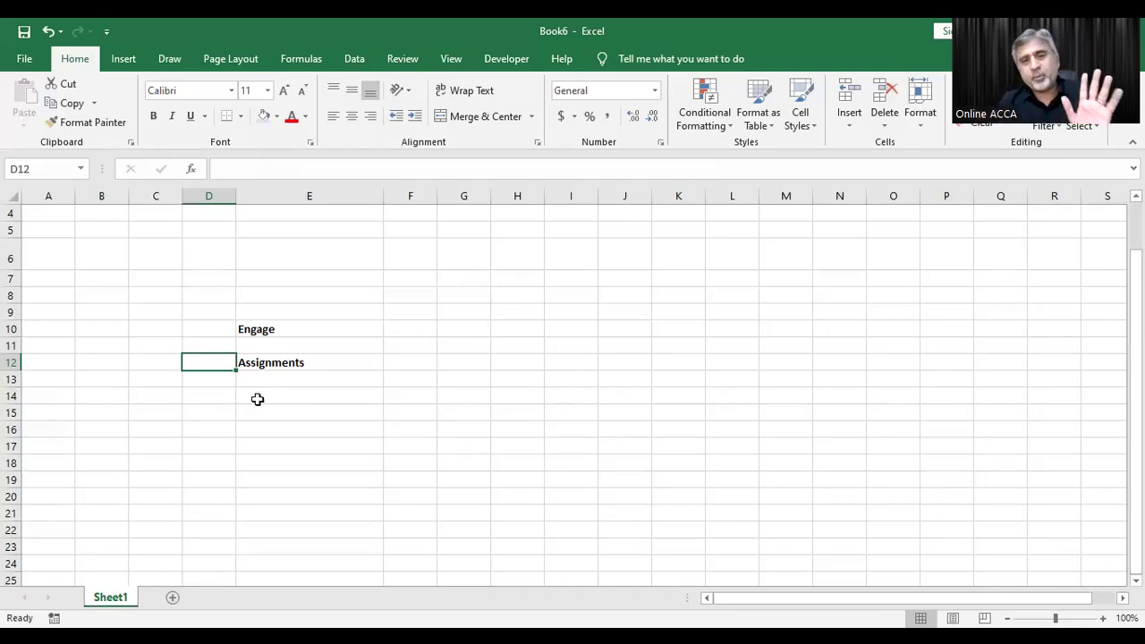
left_click(300, 365)
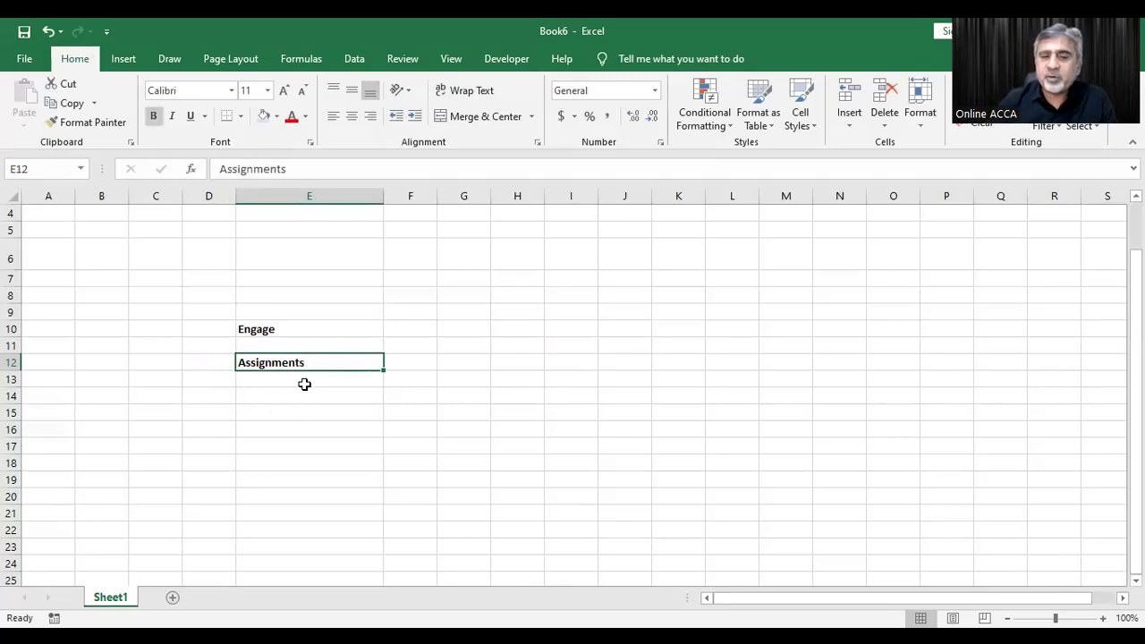
- Enter 'weekly basis' in F12 and 10 in G12, widening column F
left_click(409, 359)
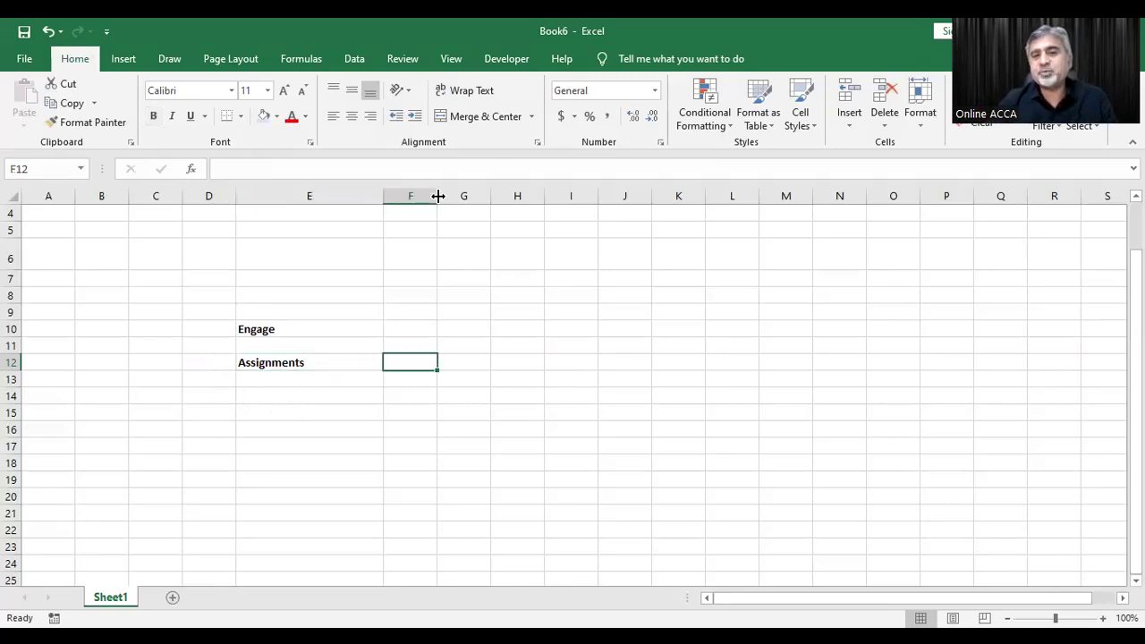
left_click_drag(438, 196, 501, 196)
type("weekly")
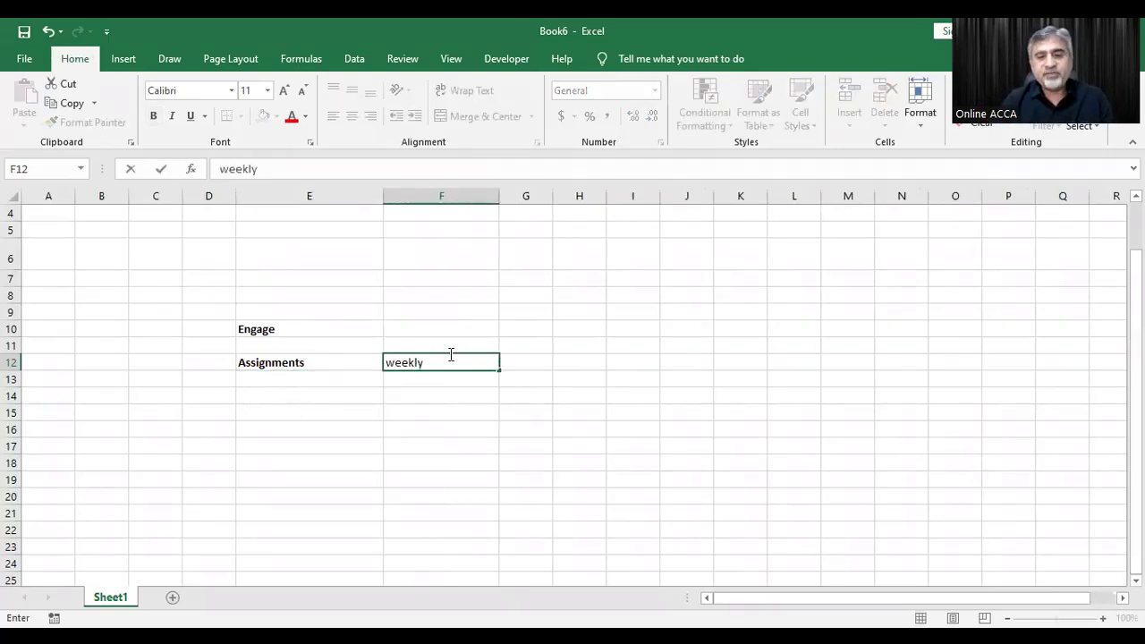
type(" basis")
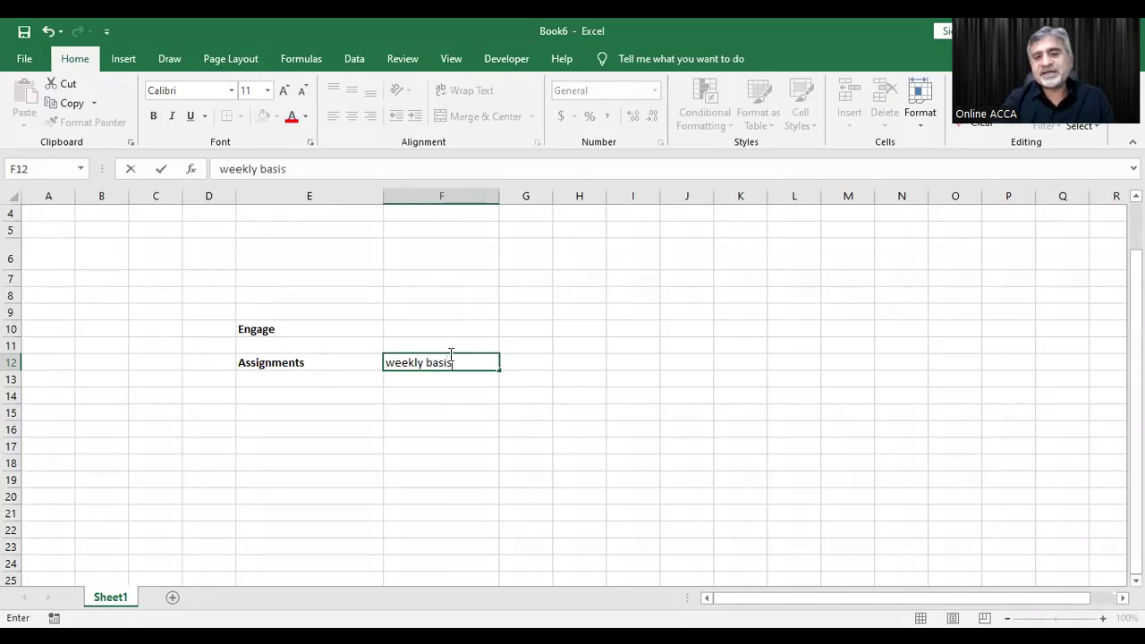
key("Right")
type("10")
key("Return")
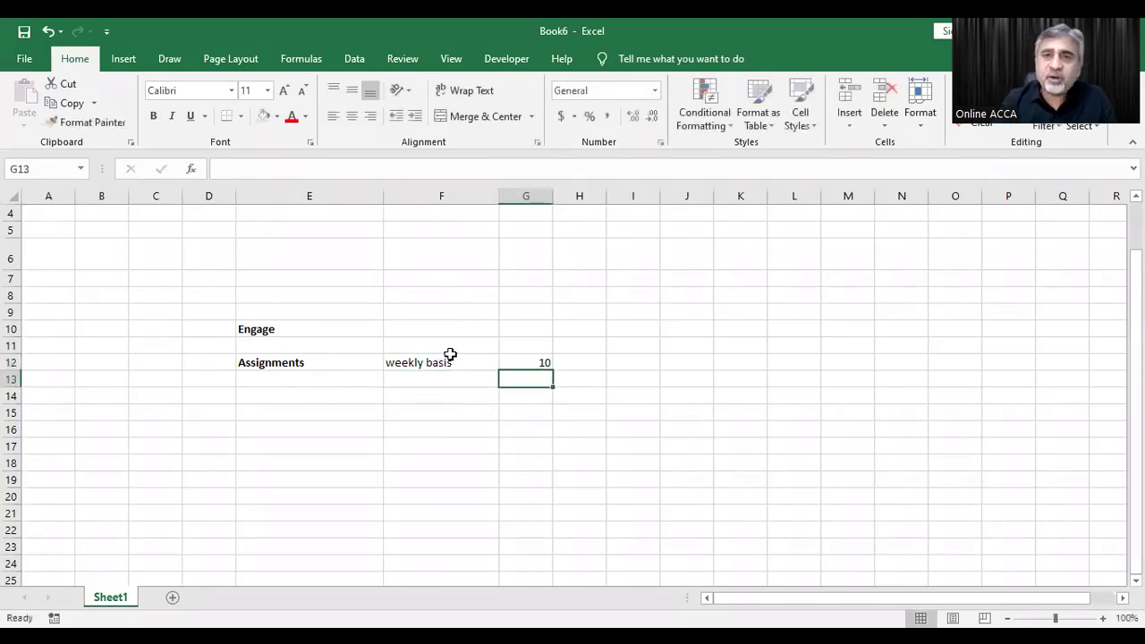
- Add Live Sessions in E13, with 8 in G13 and 10th Oct in F13
key("Left")
key("Left")
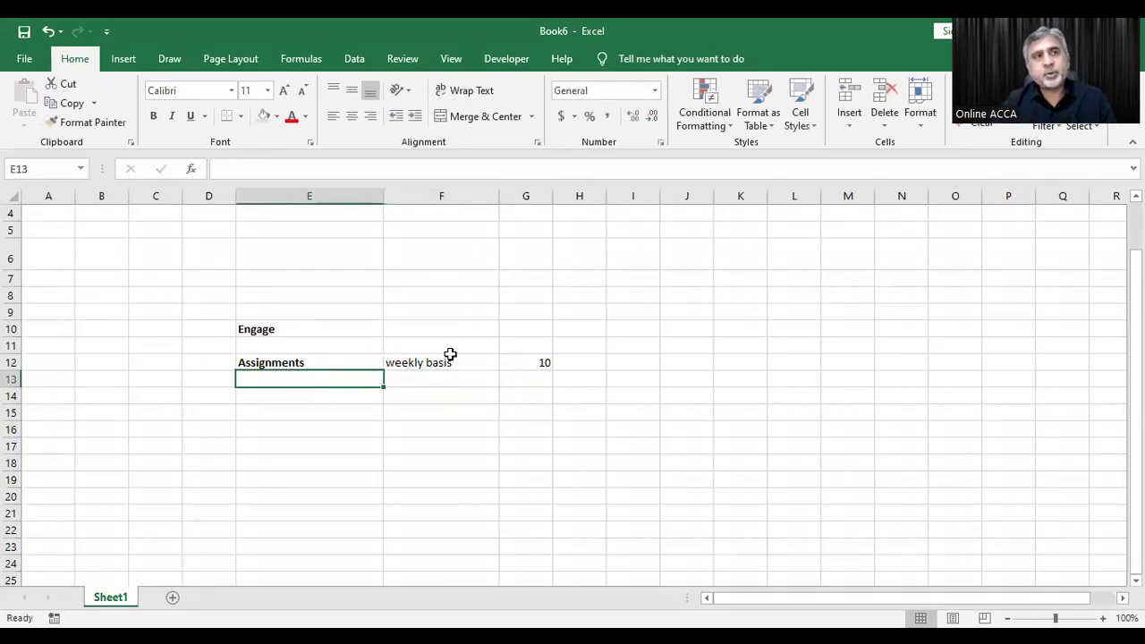
type("Live Ses")
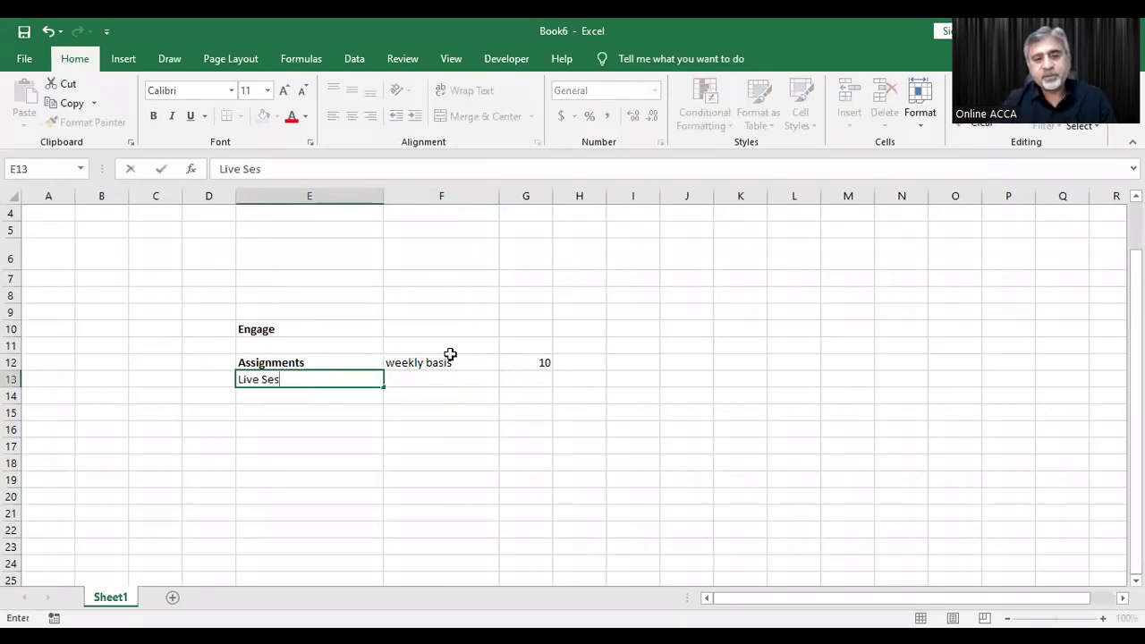
type("sions")
key("Right")
key("Right")
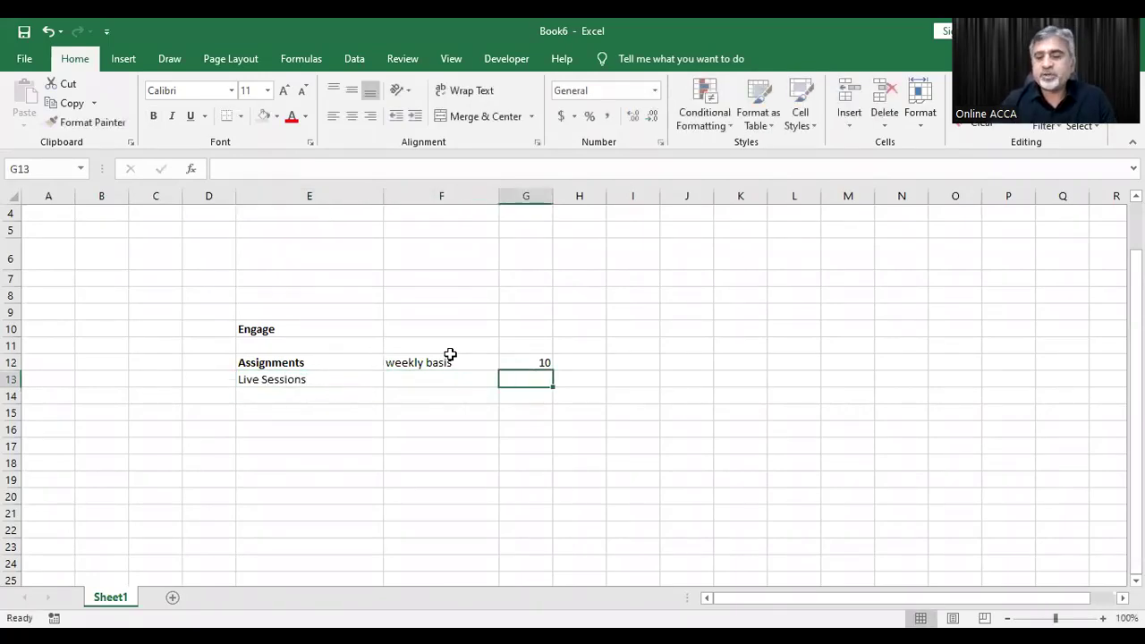
type("8")
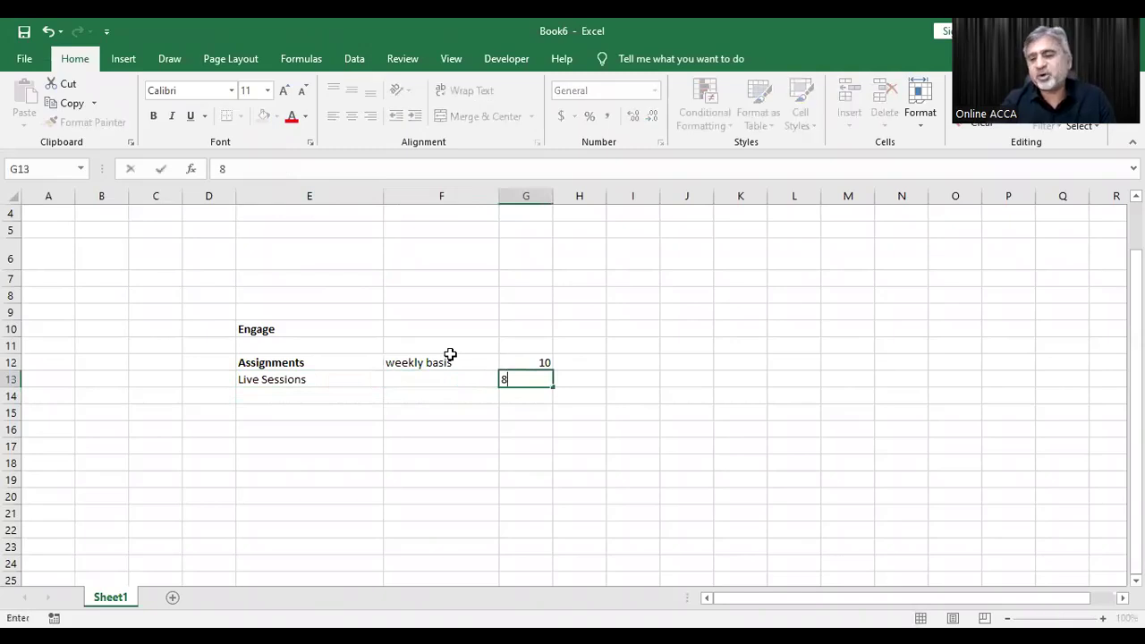
key("Left")
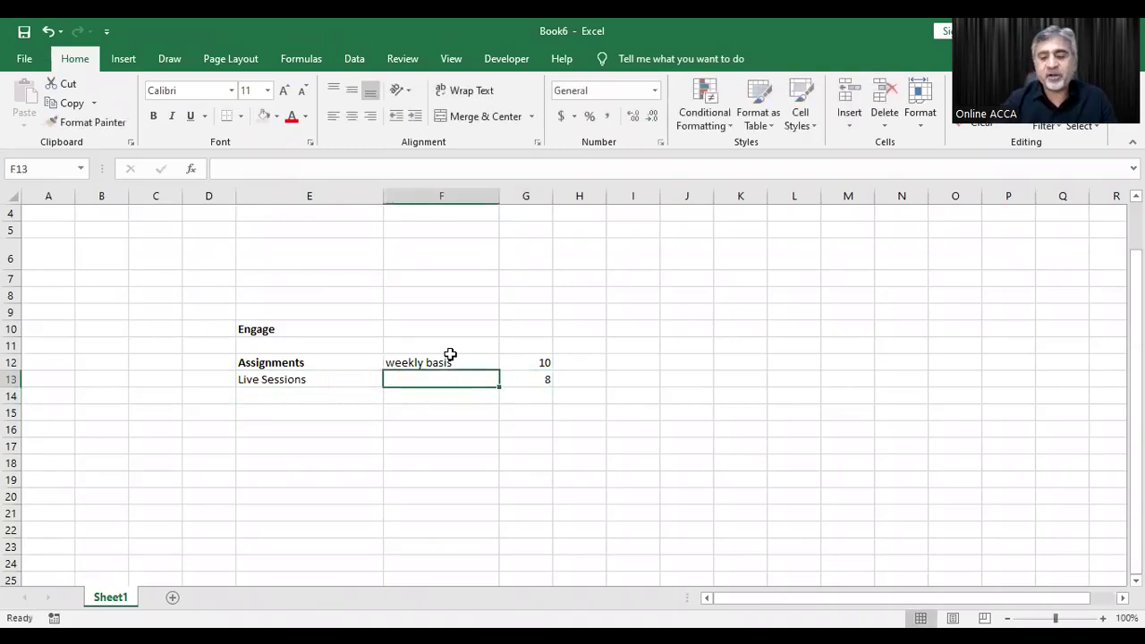
type("15")
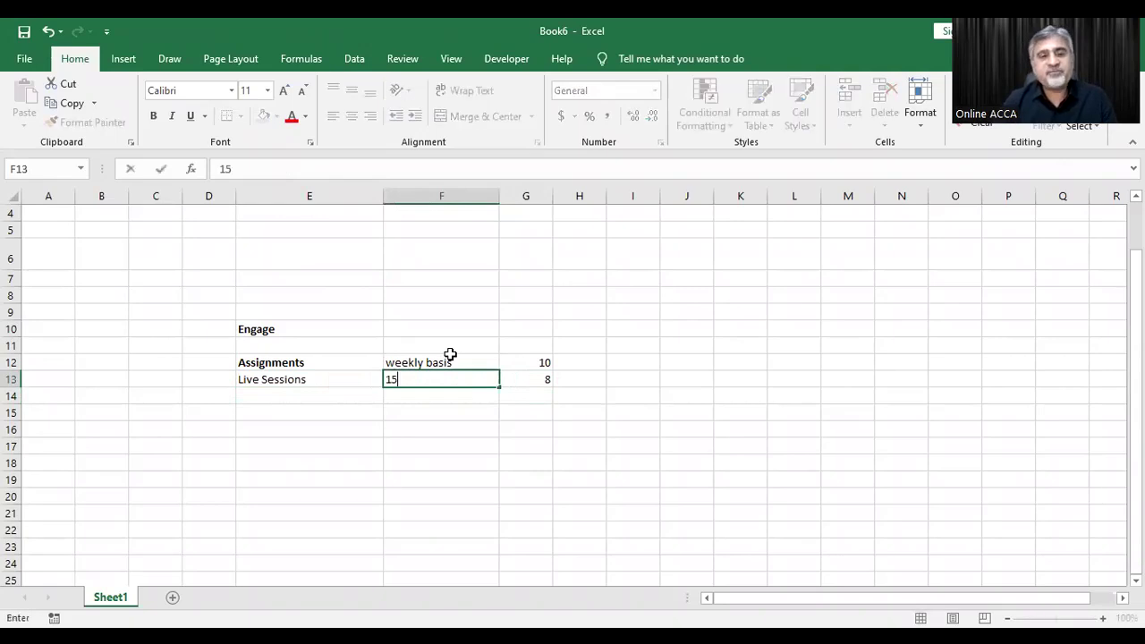
key("BackSpace")
key("BackSpace")
type("10")
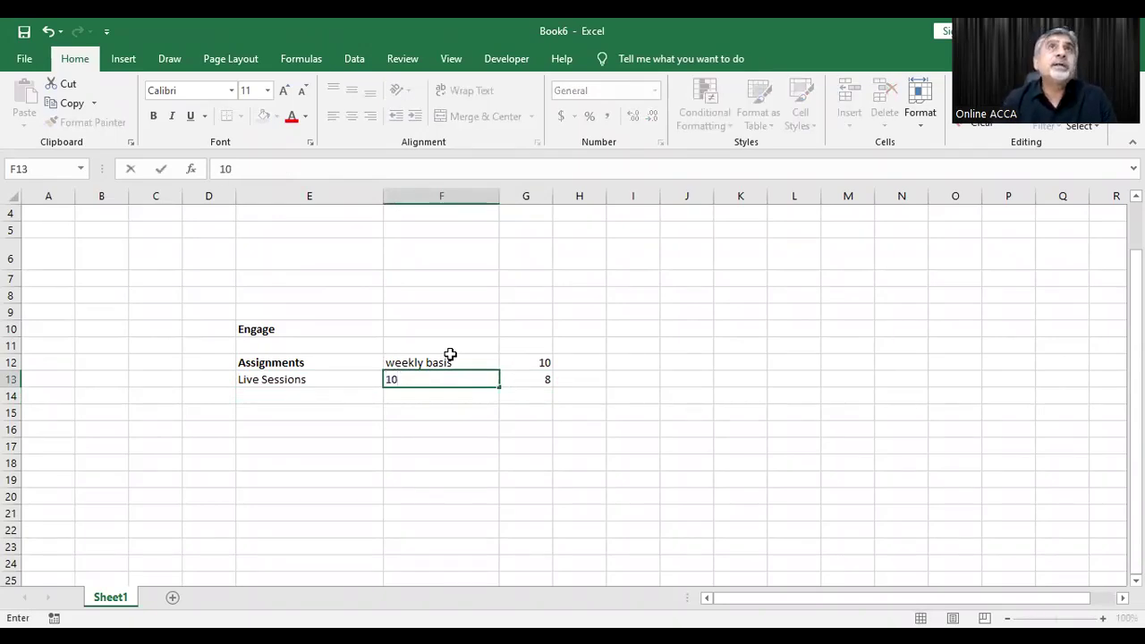
type(" Oct")
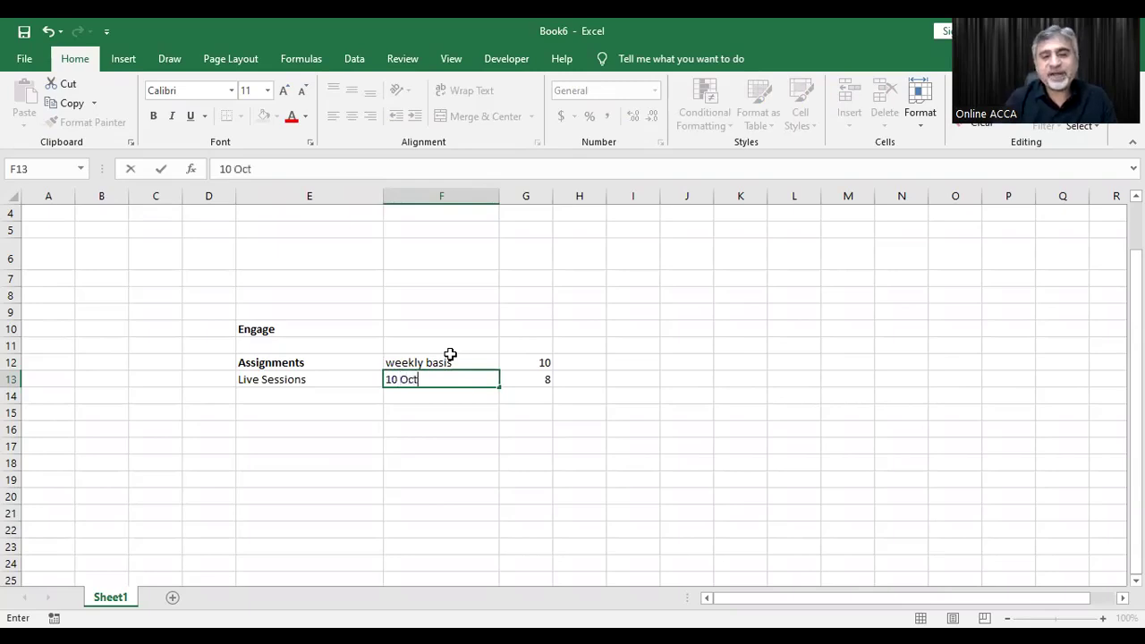
key("BackSpace")
key("BackSpace")
key("BackSpace")
type("th Oct")
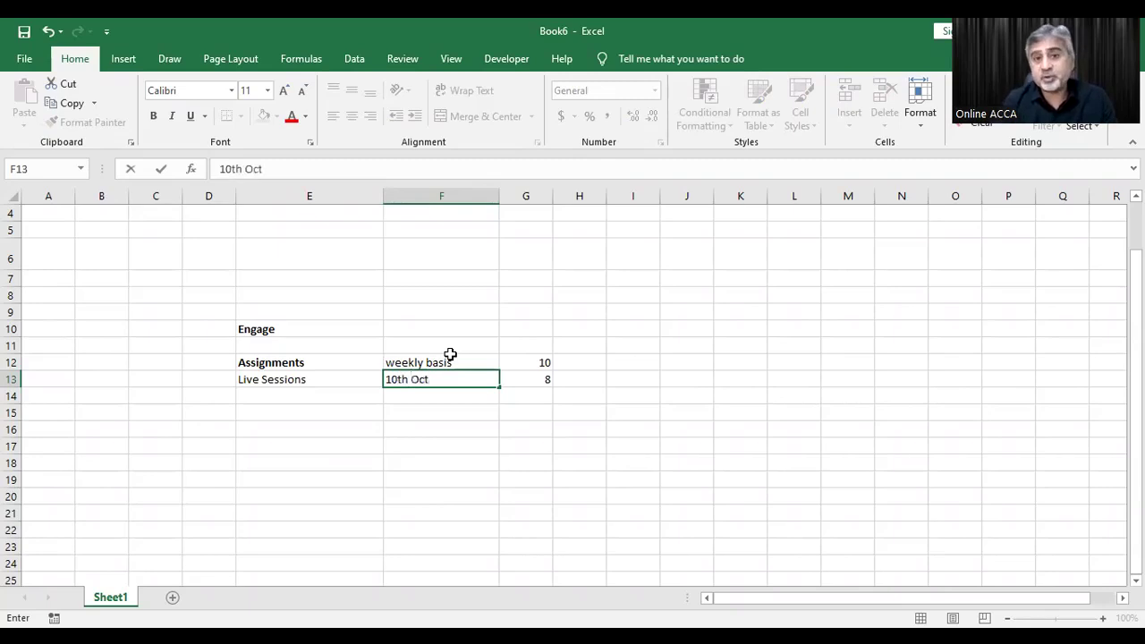
key("Return")
- Re-enter G13 as 8/10 with a trailing backtick so it stays text
key("Up")
key("Left")
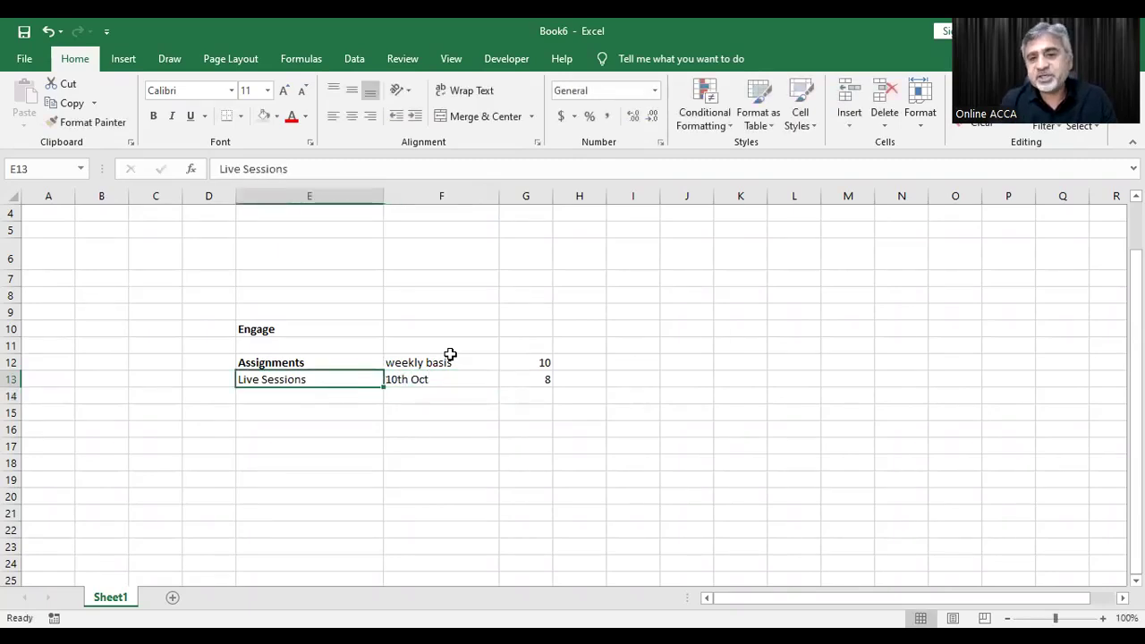
key("Right")
key("Right")
type("8/10")
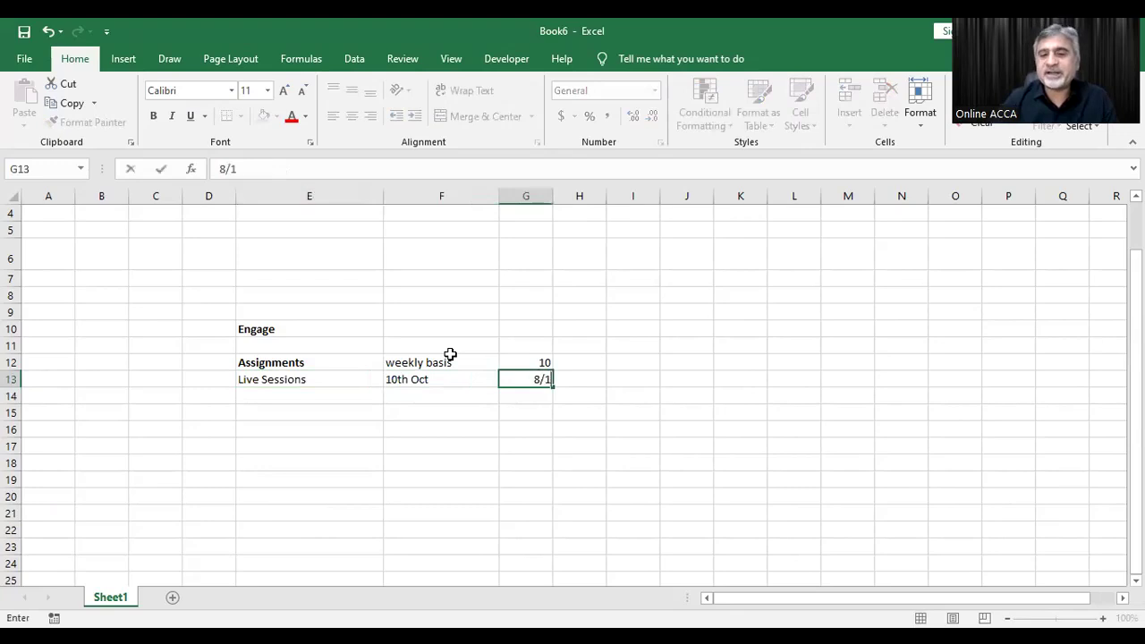
key("Return")
key("Up")
type("8/")
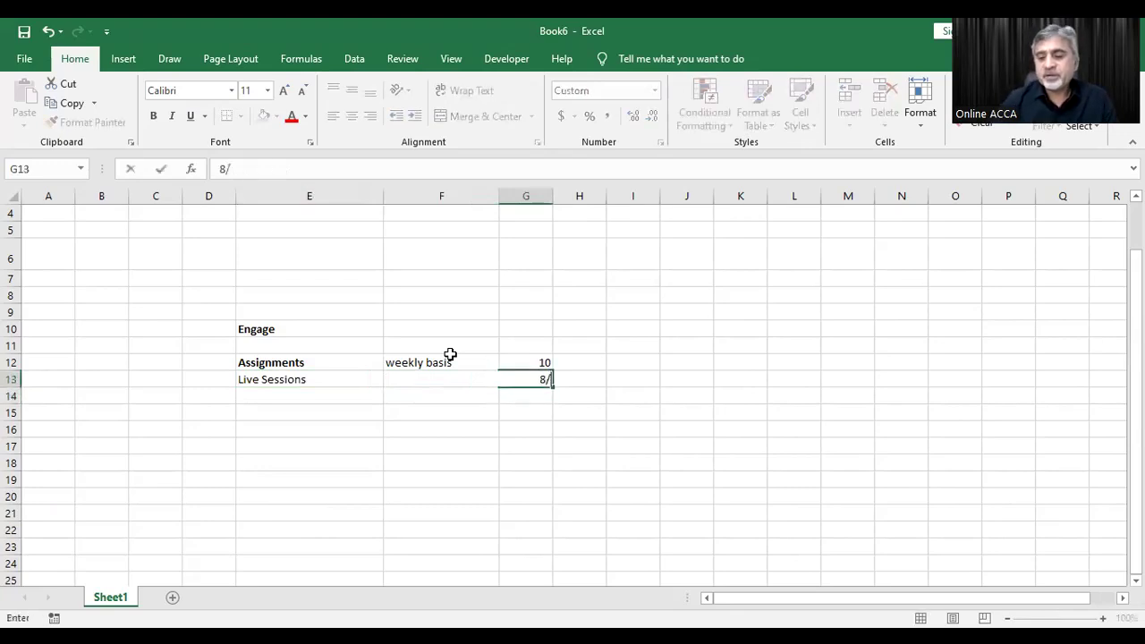
type("10`")
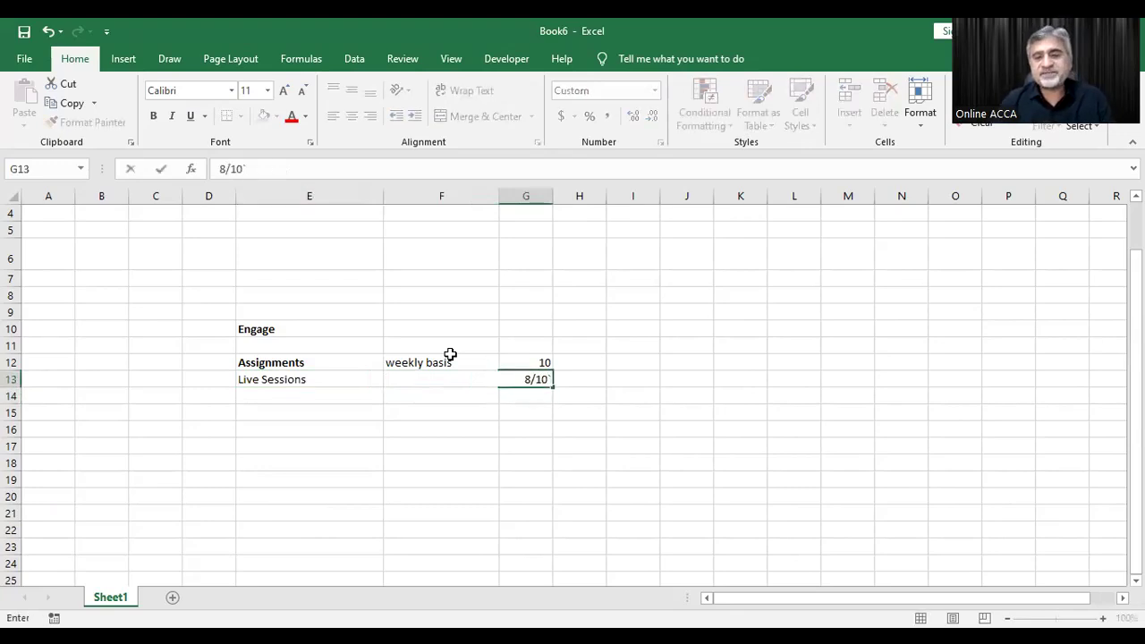
key("Return")
key("Up")
key("Up")
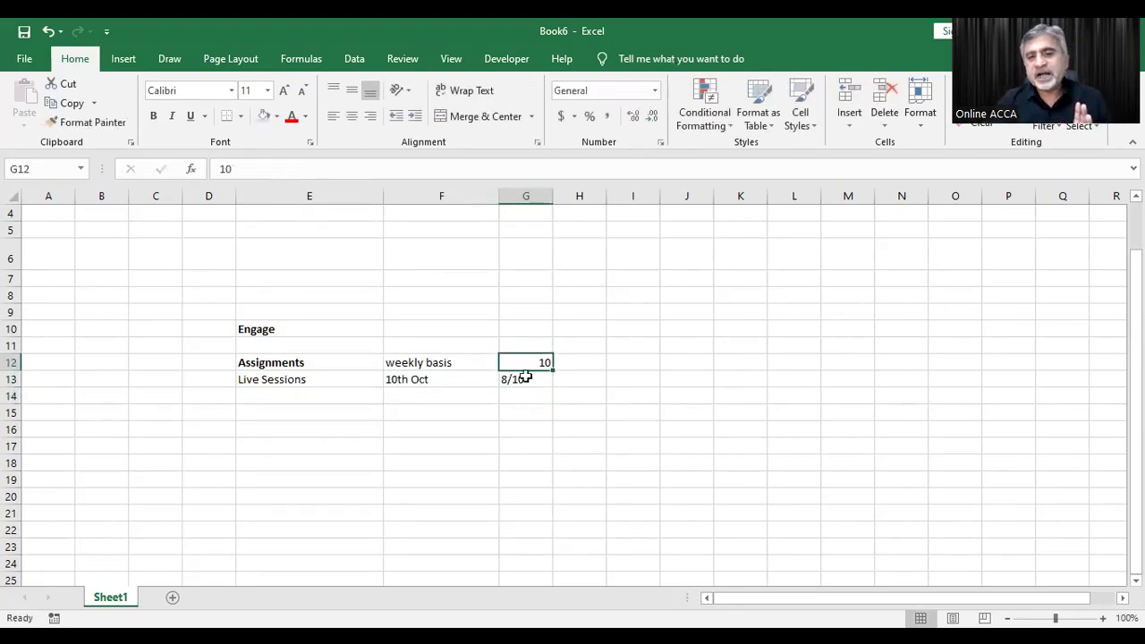
- Centre all of column G and remove bold from Assignments
left_click(352, 116)
left_click(526, 196)
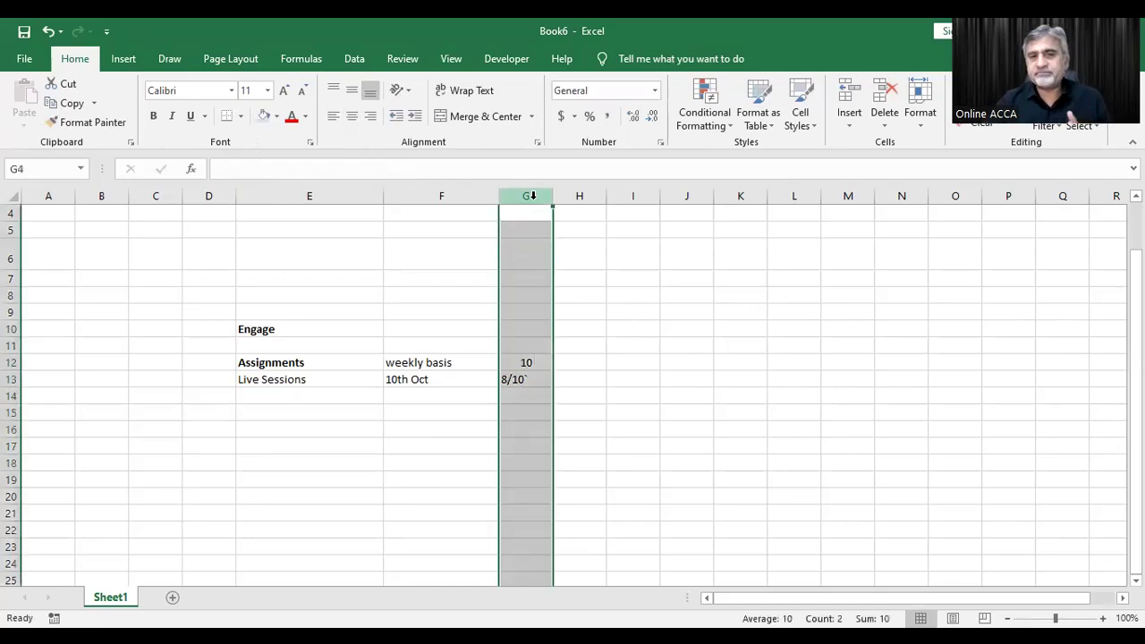
left_click(351, 115)
left_click(340, 395)
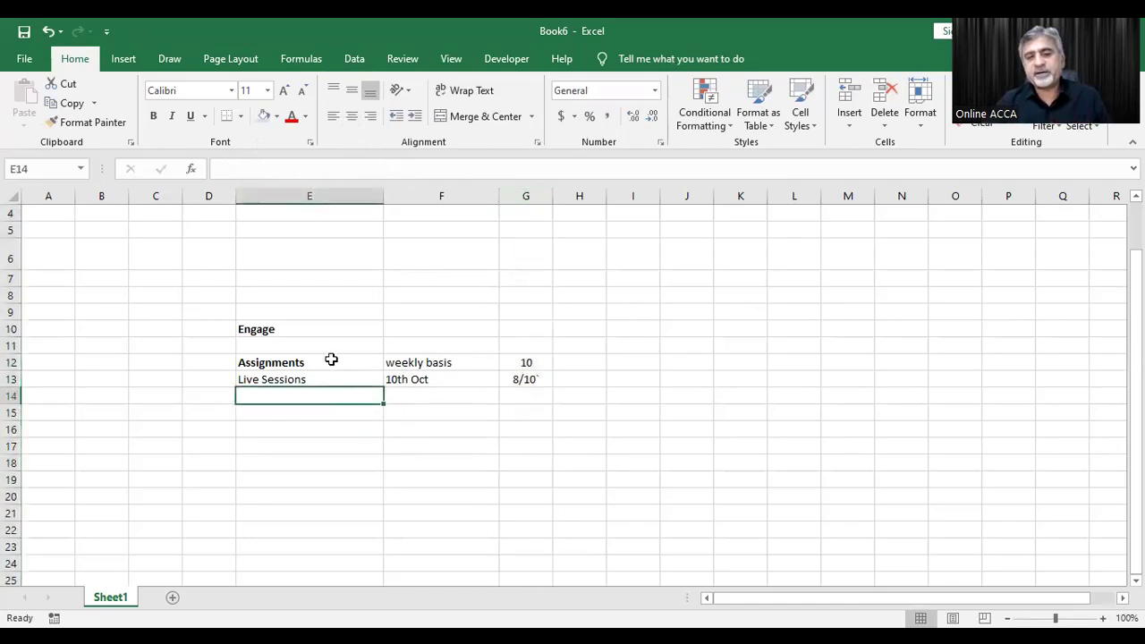
left_click(331, 362)
key("ctrl+b")
- Enter 'Scold you on weekly basis on your quiz results' in E14 and AutoFit column E
left_click(340, 384)
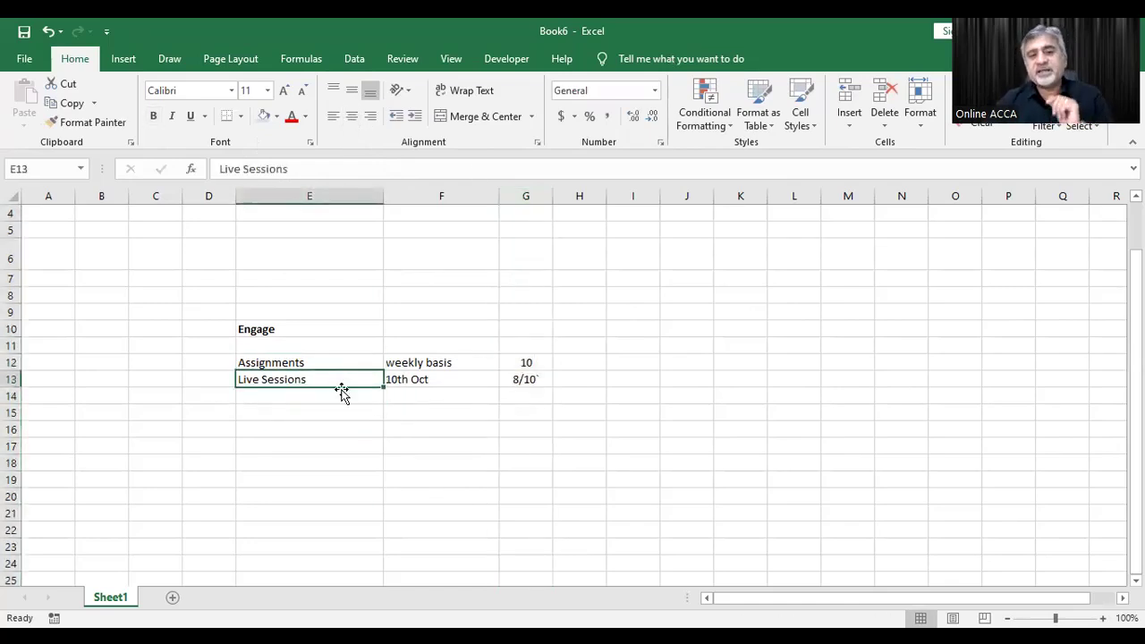
left_click(343, 396)
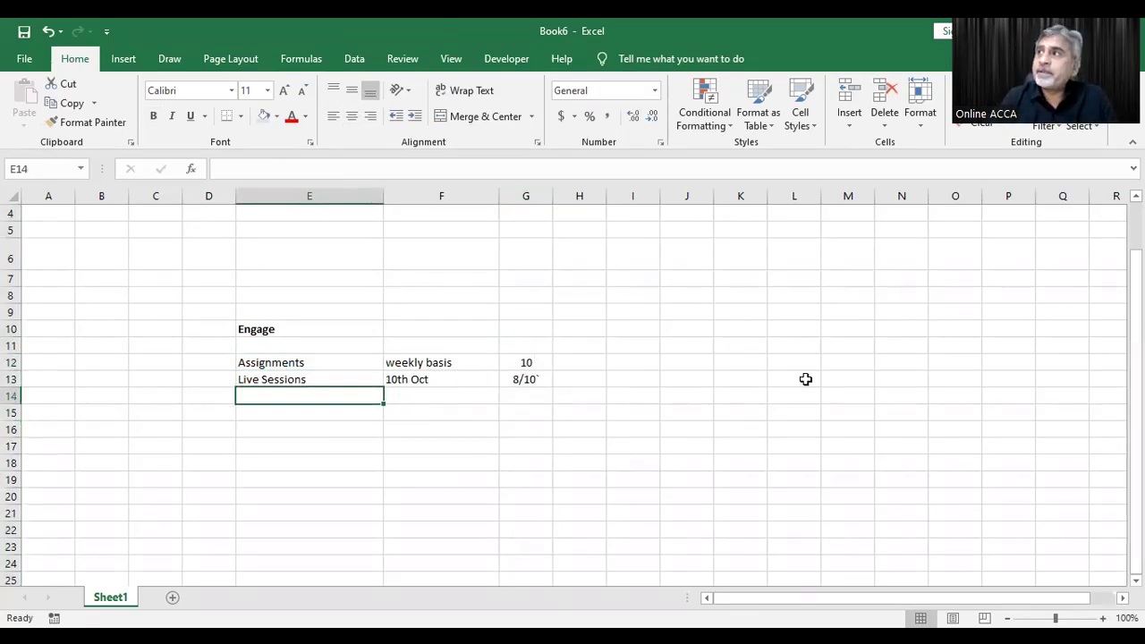
type("Scold")
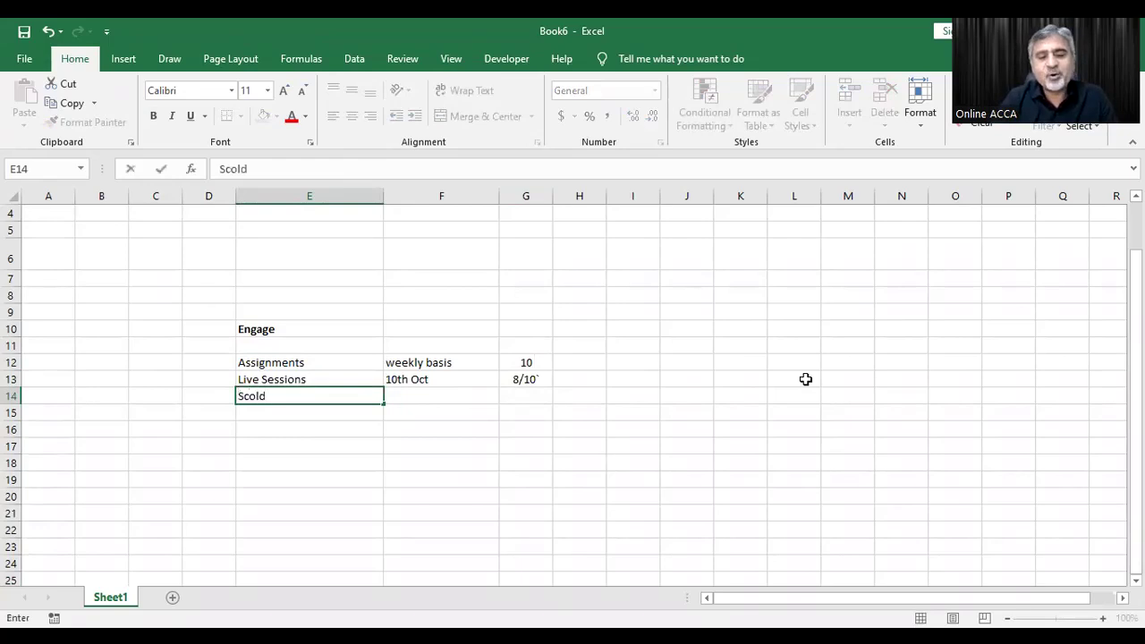
type(" you ")
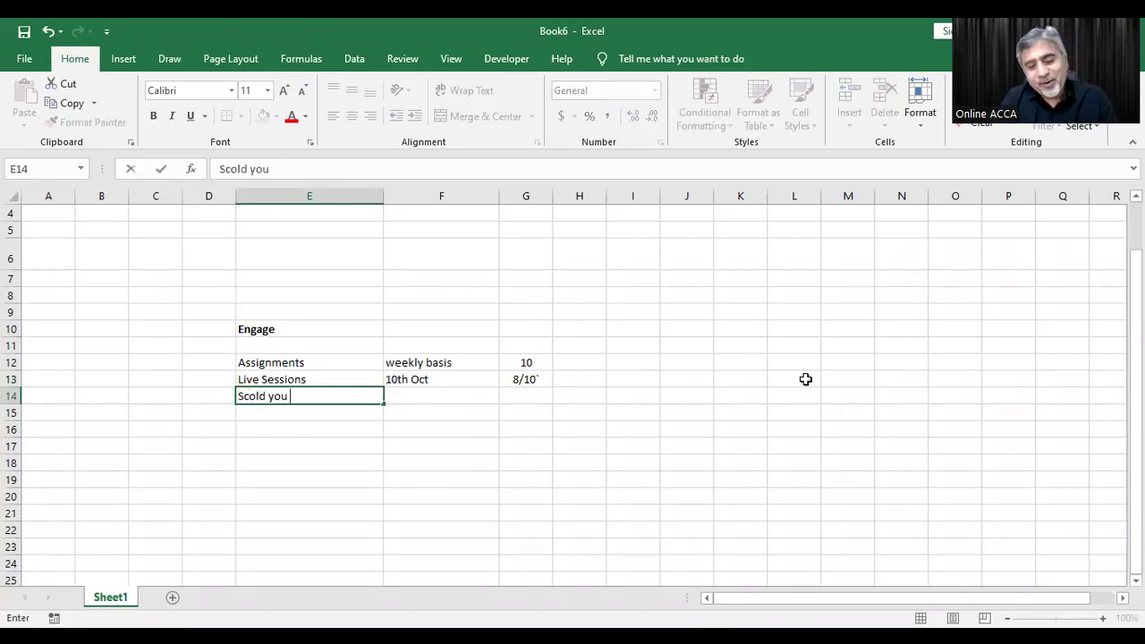
type("on weekly ba")
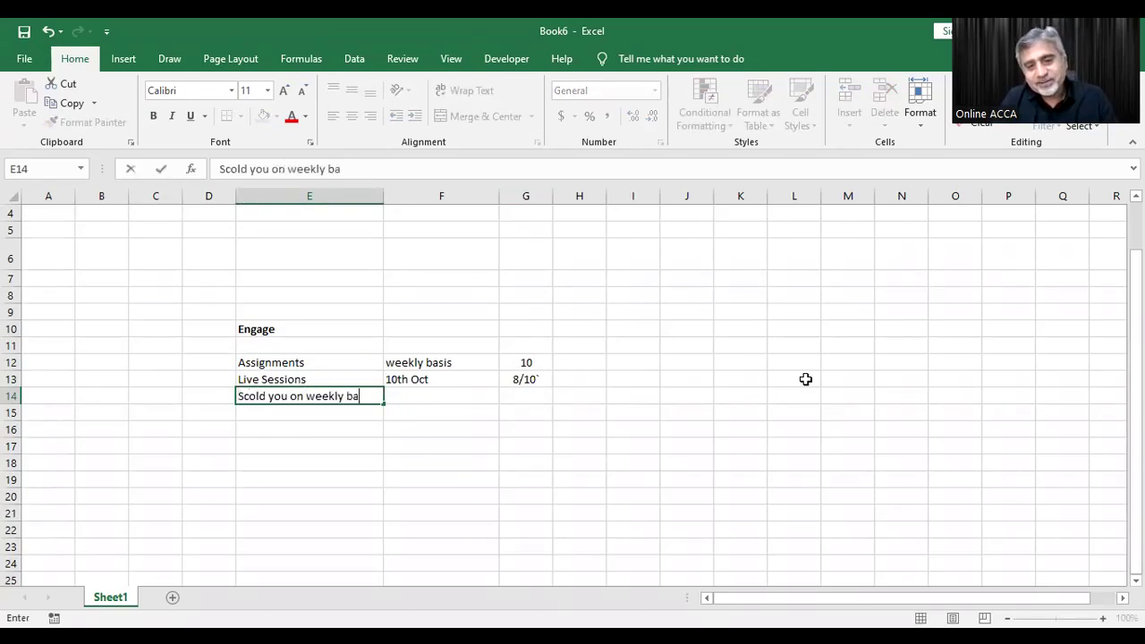
type("sis")
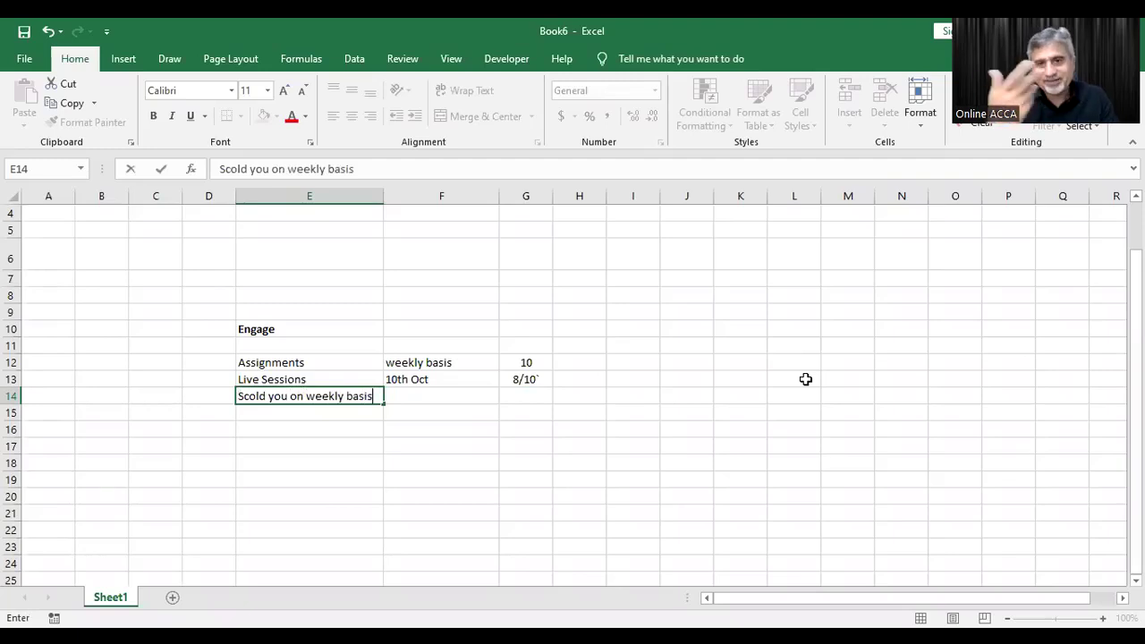
type(" o")
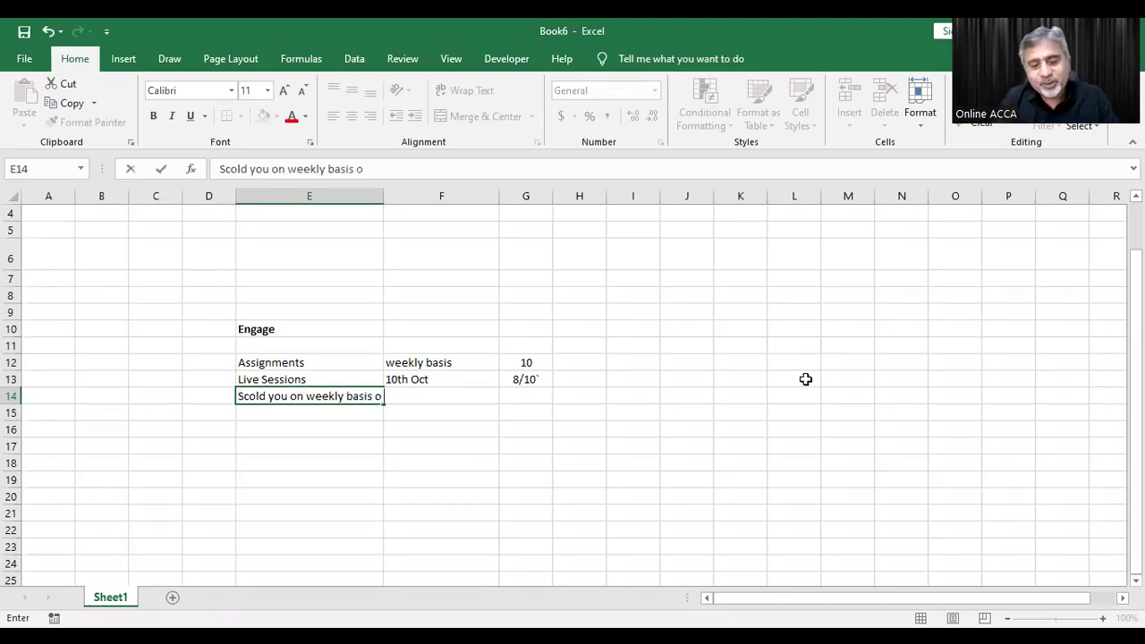
type("n y")
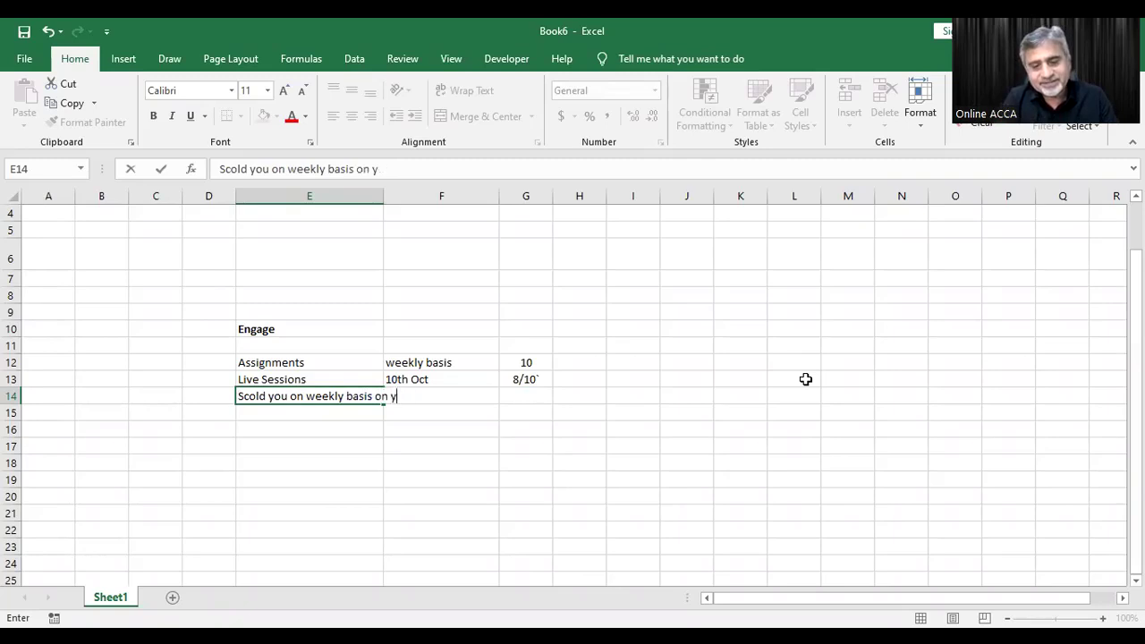
type("our quiz results")
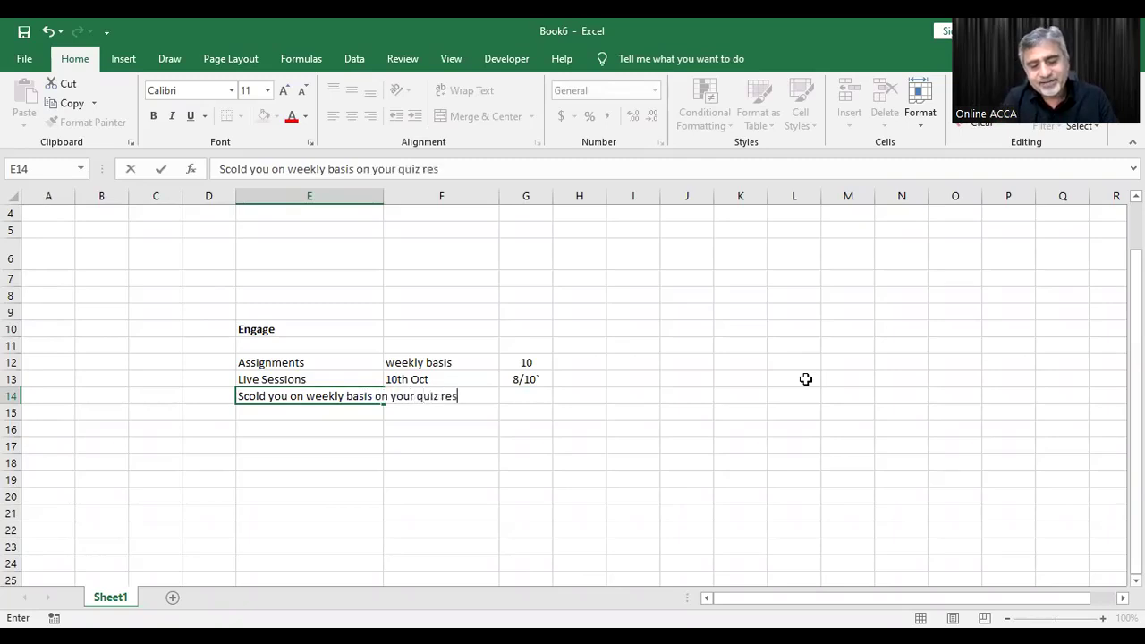
key("Return")
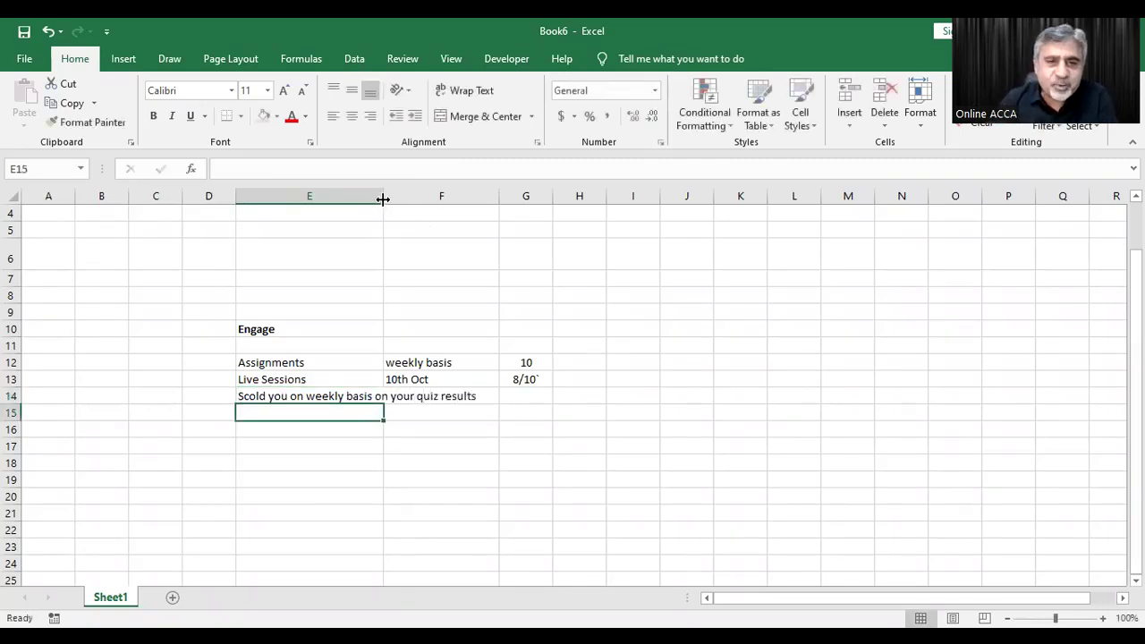
left_click(441, 397)
key("alt+h")
key("o")
key("i")
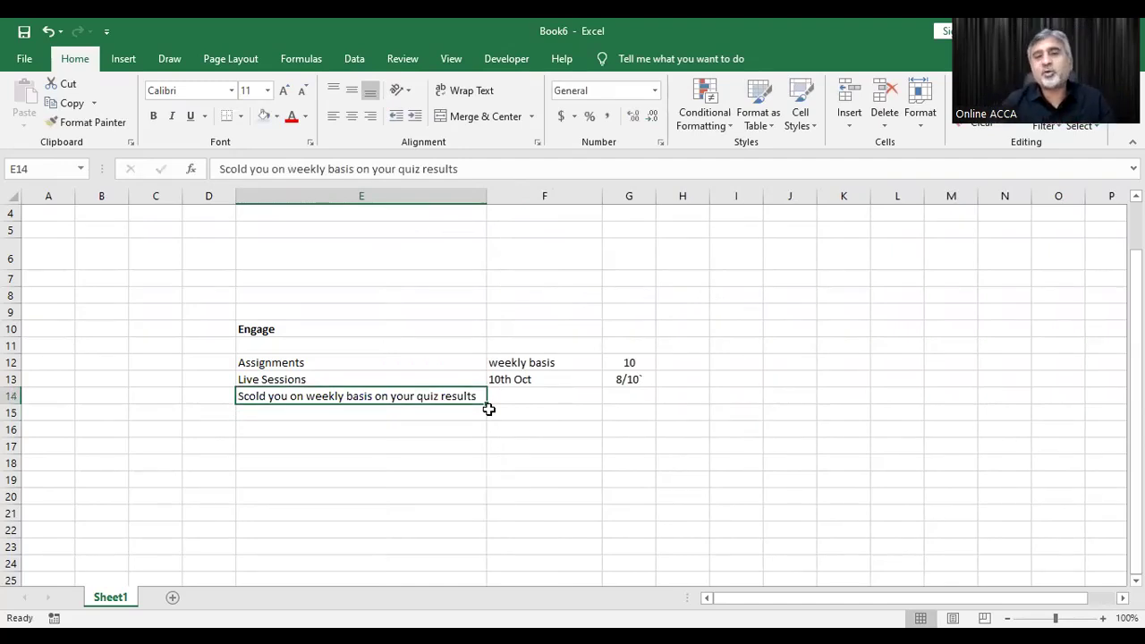
left_click(341, 410)
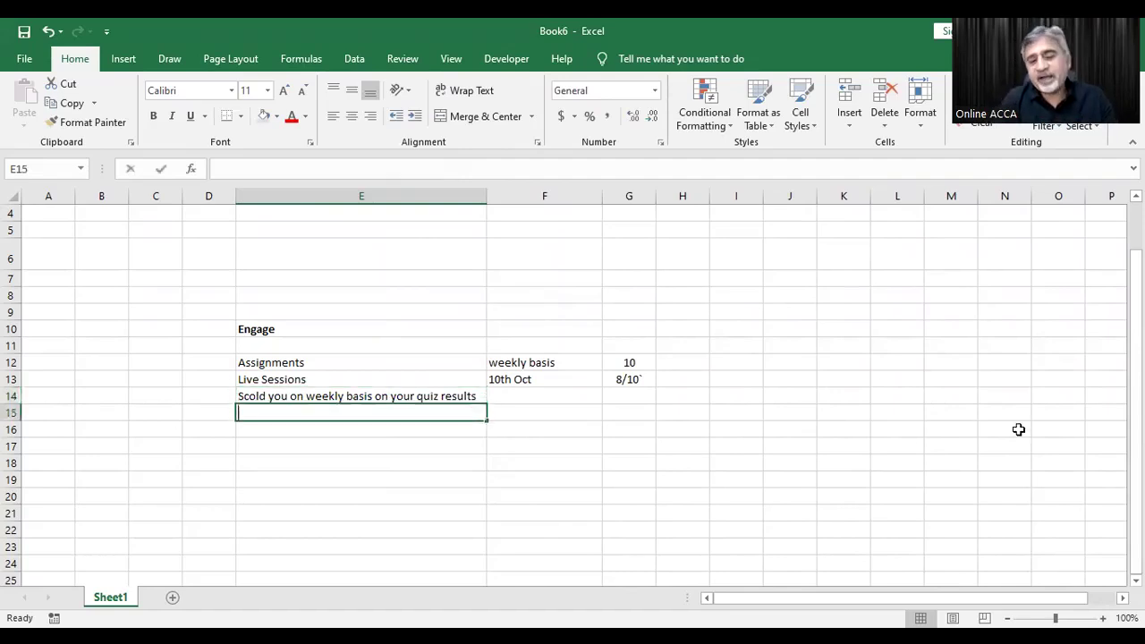
- Add Session on exam techniques in E15 dated Nov End in F15
type("Session on")
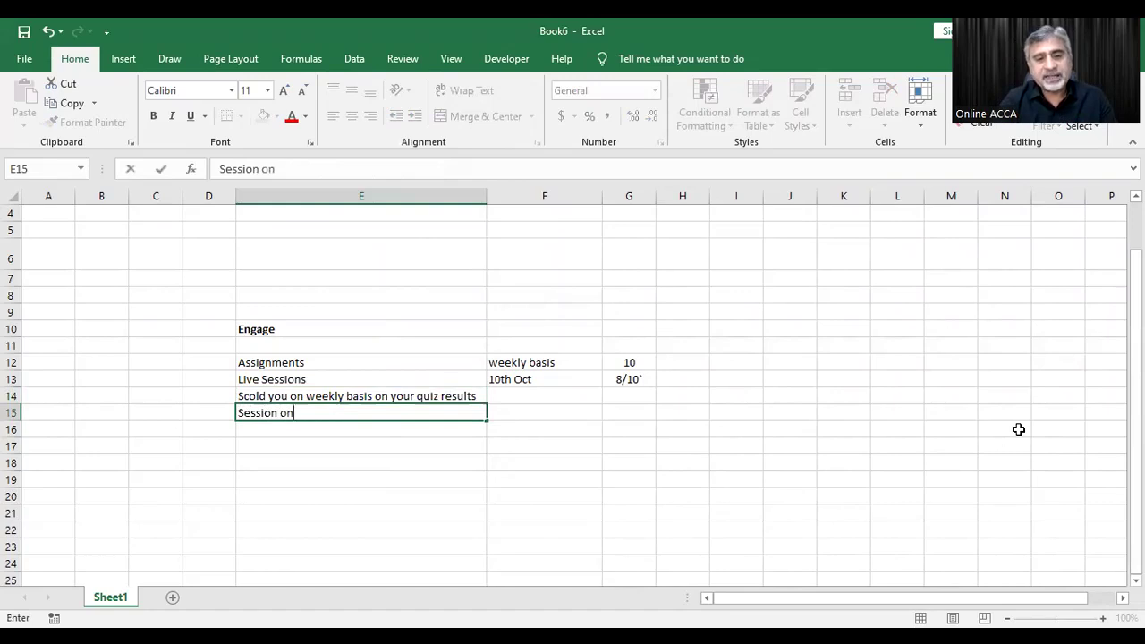
type(" exam tech")
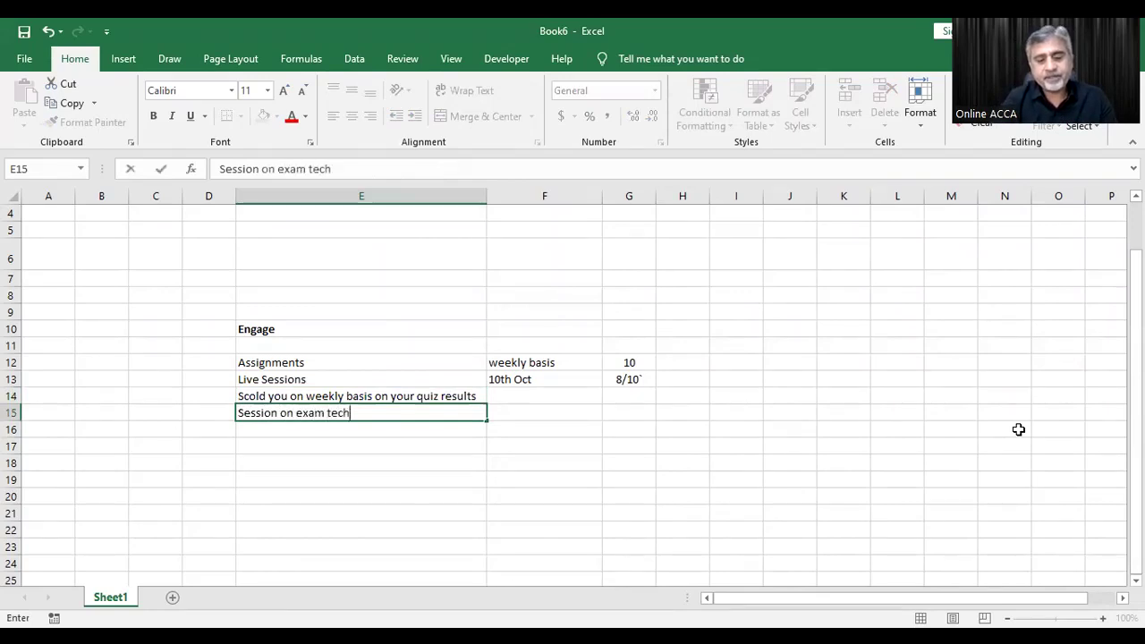
type("niques")
key("Return")
key("Up")
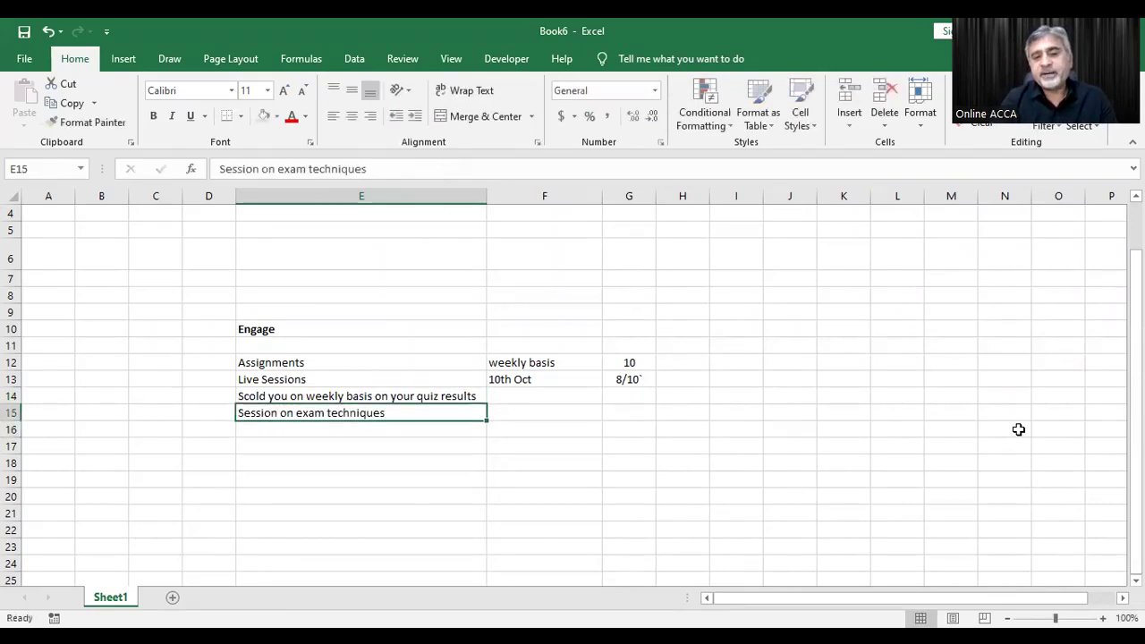
key("Right")
type("Oc")
key("BackSpace")
key("BackSpace")
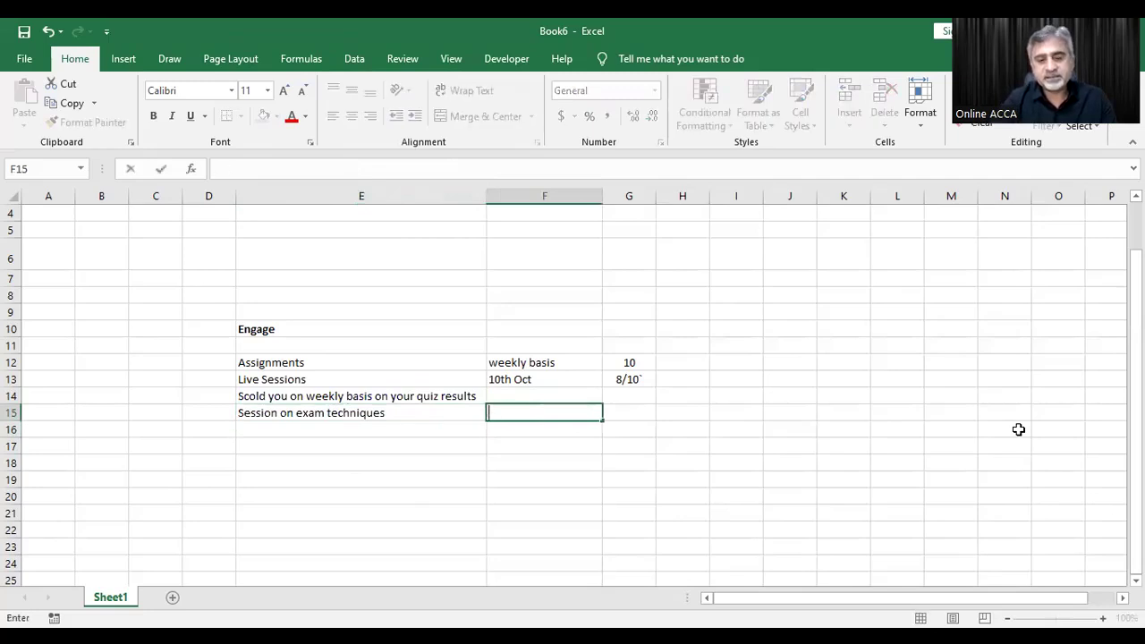
type("Nov End")
key("Return")
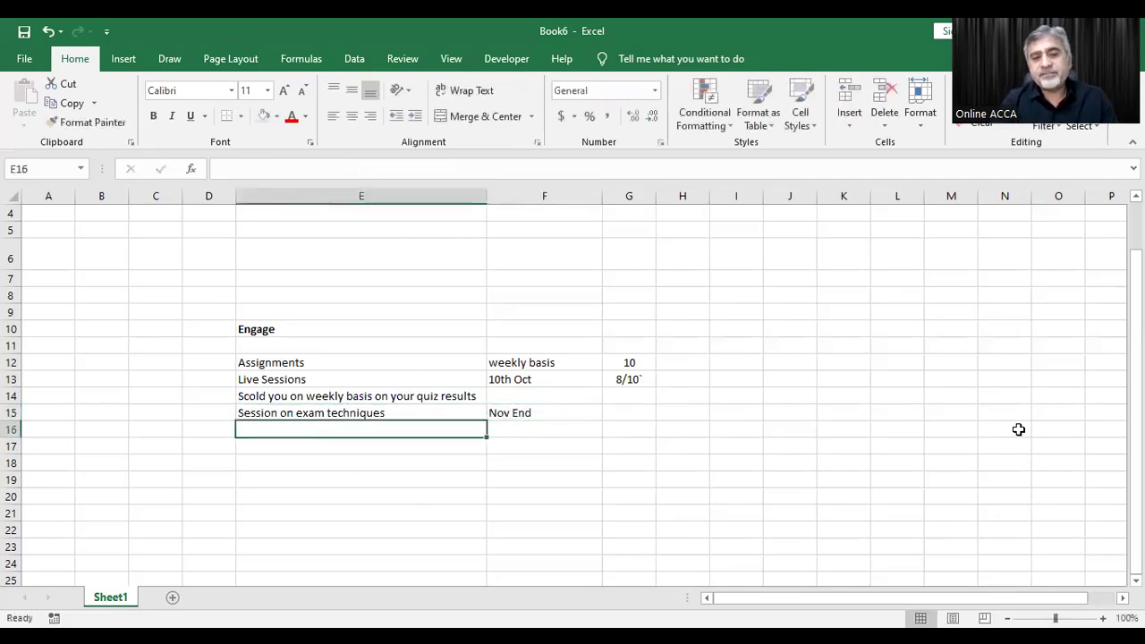
- Add Mock Exam in E16 with Nov End copied beside it, then insert a blank row 14
type("Mock Exam")
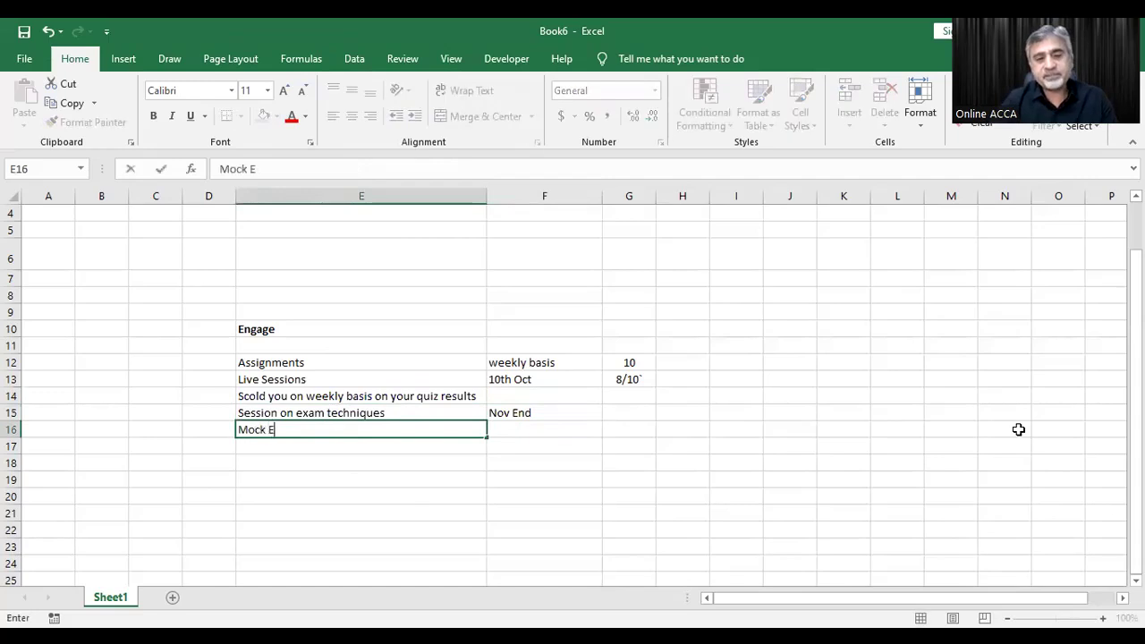
key("Return")
key("Up")
key("Right")
key("Right")
key("Left")
key("Up")
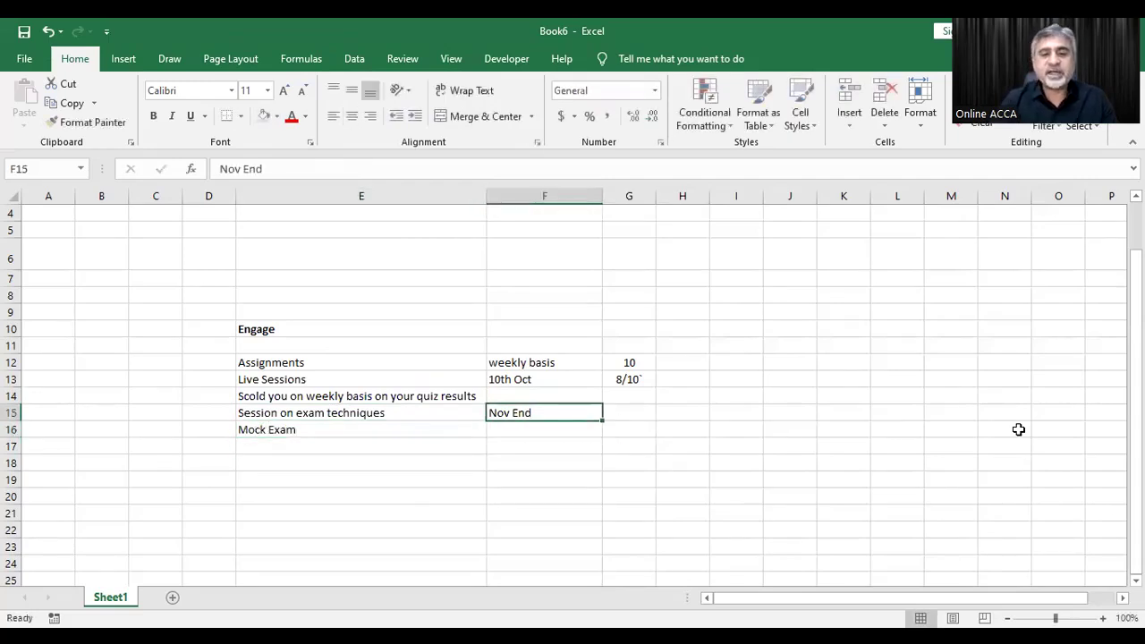
key("ctrl+c")
key("Down")
key("Return")
key("Left")
key("Up")
key("Up")
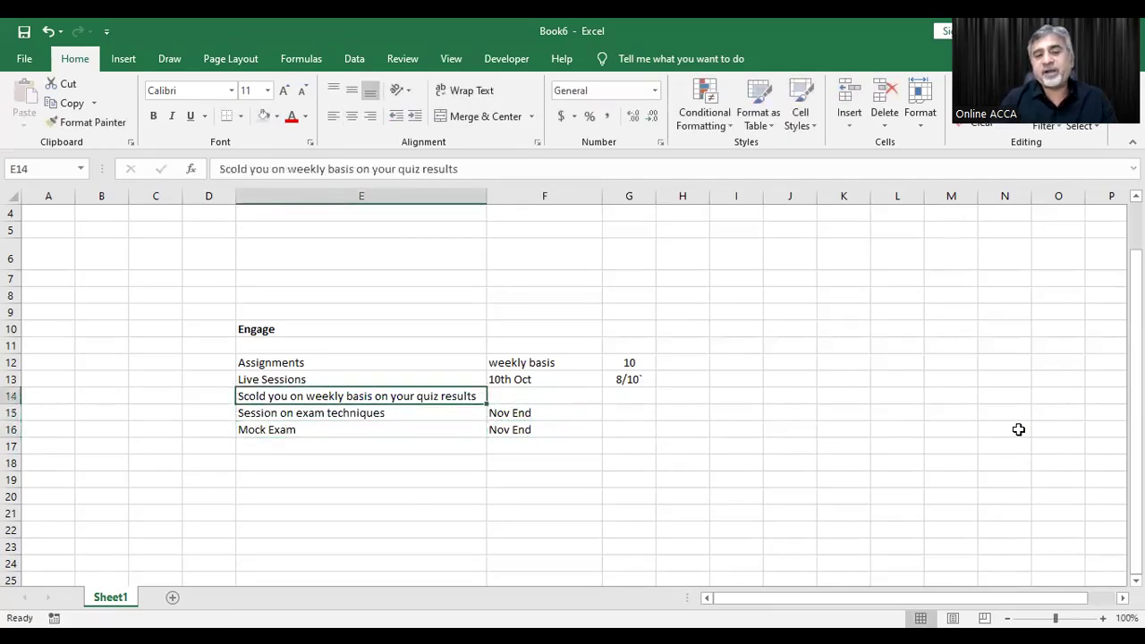
key("ctrl+shift+plus")
key("Return")
- Enter Three progress test in E14 and Scheduled in F14, making both bold
type("Th")
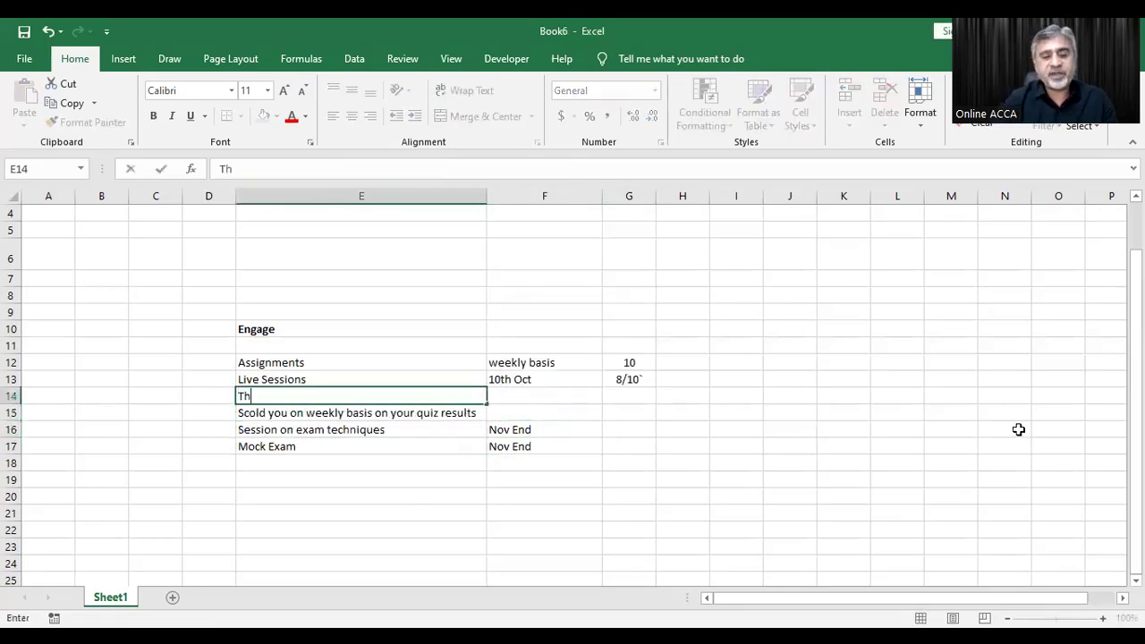
type("ree progress test")
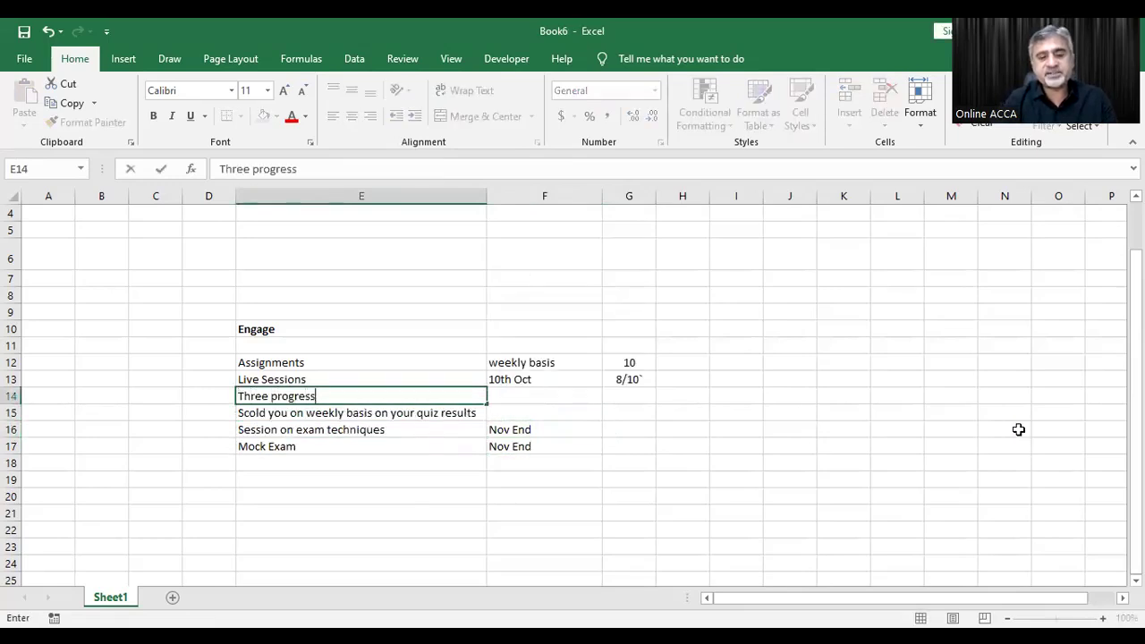
key("Return")
key("Up")
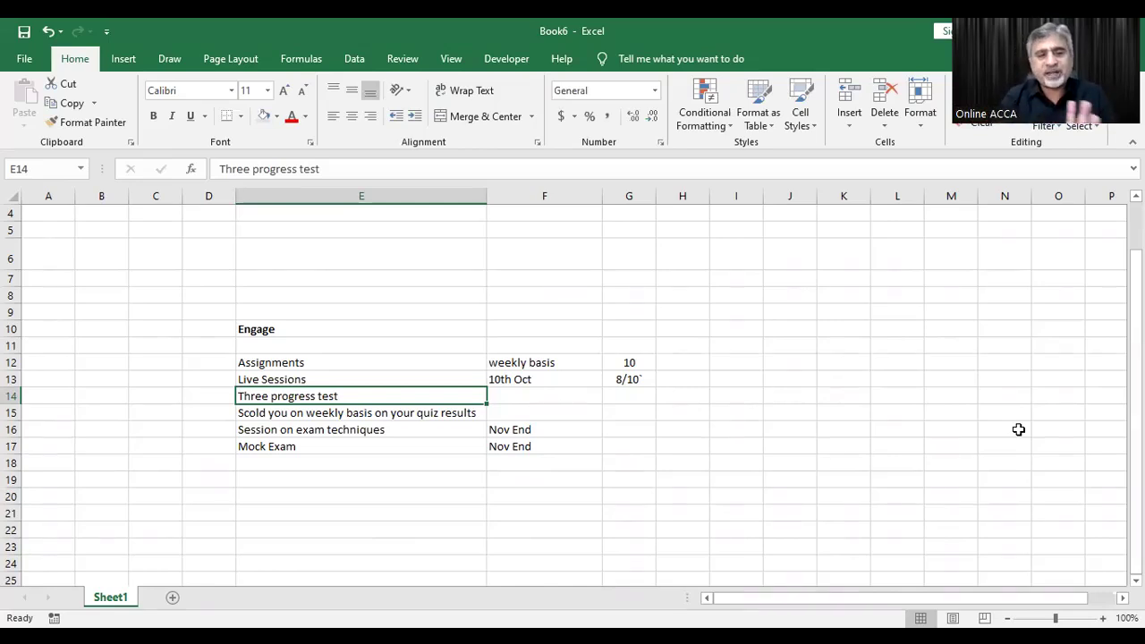
key("Right")
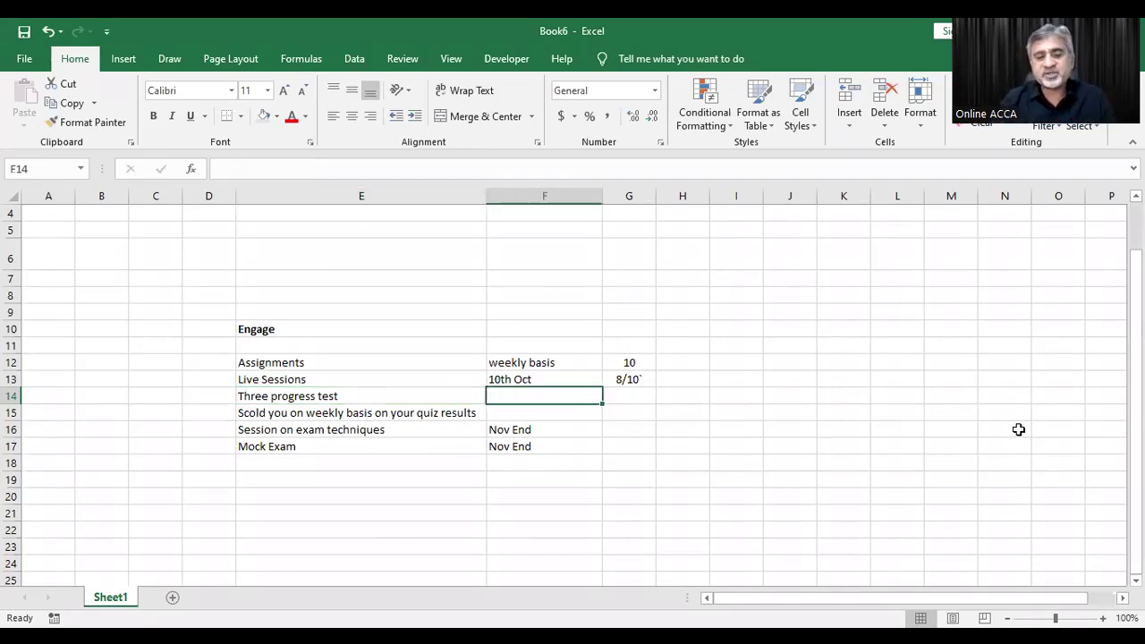
type("Schedy")
key("BackSpace")
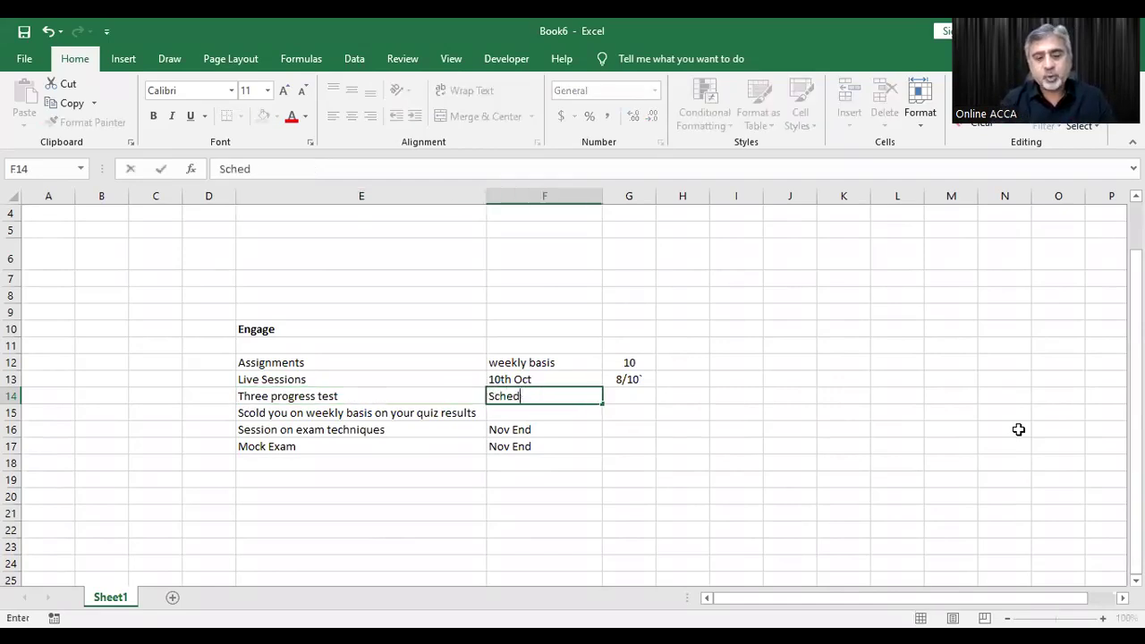
type("uled")
key("ctrl+Return")
key("ctrl+b")
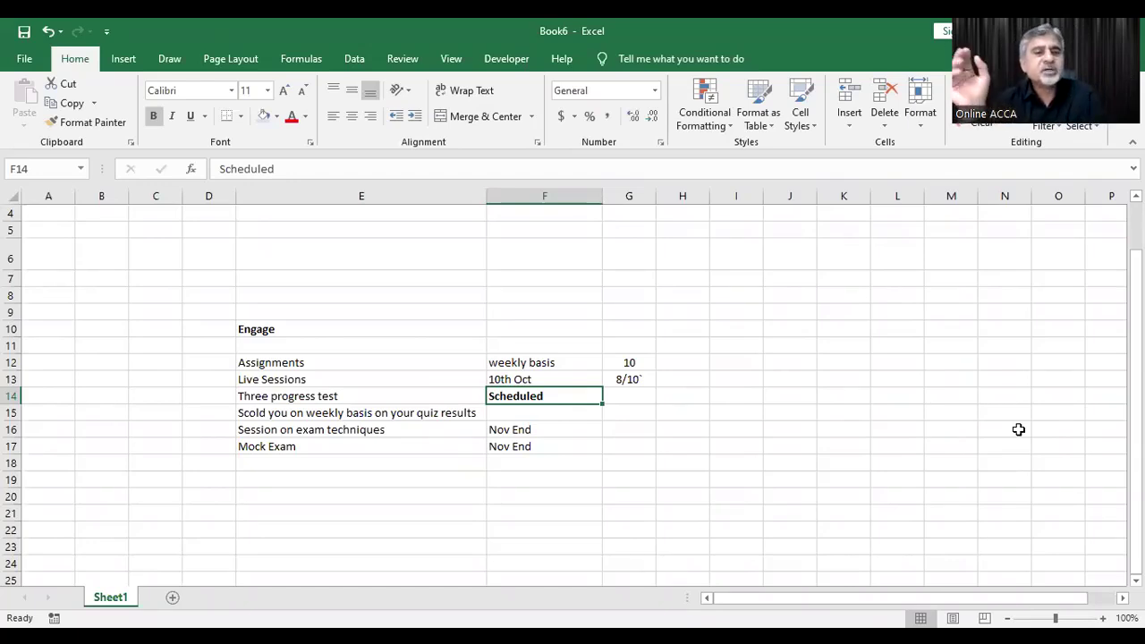
left_click(401, 397)
key("ctrl+b")
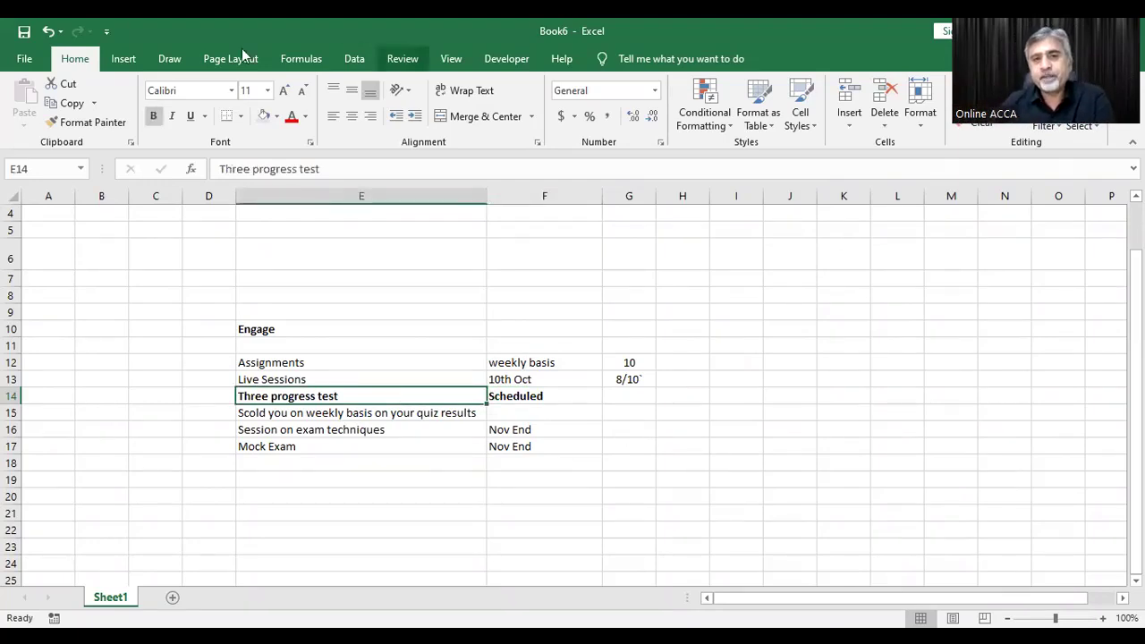
- Circle Mock Exam in red ink and write 25 NOV with a curved arrow to 28 NOV
left_click_drag(244, 457, 239, 471)
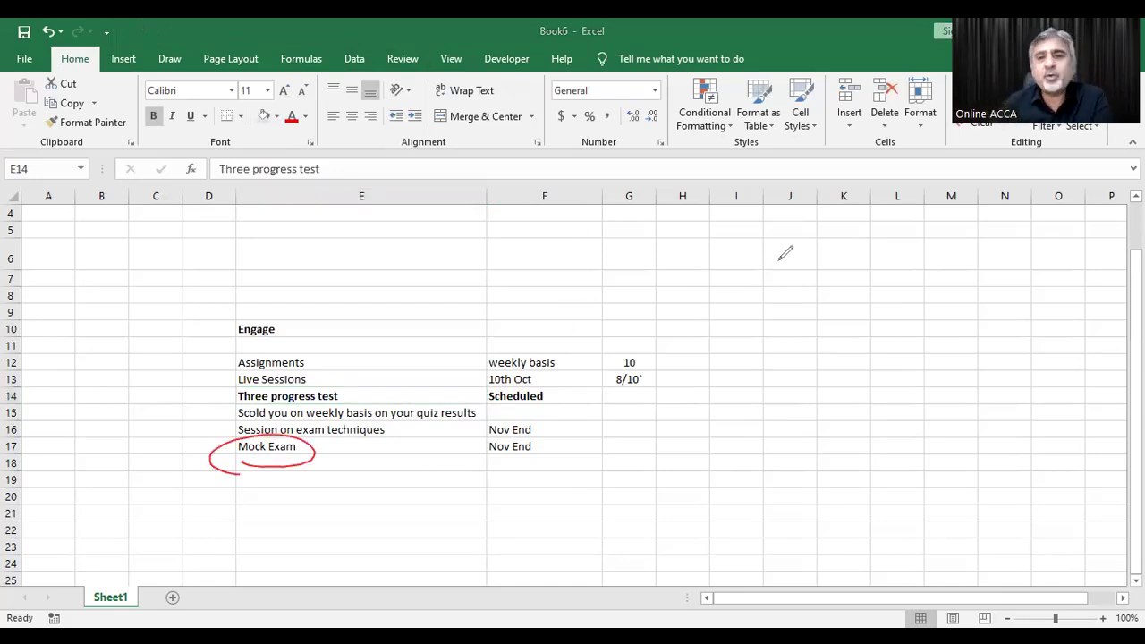
mouse_move(774, 259)
left_mouse_down()
mouse_move(838, 242)
mouse_move(942, 240)
left_mouse_up()
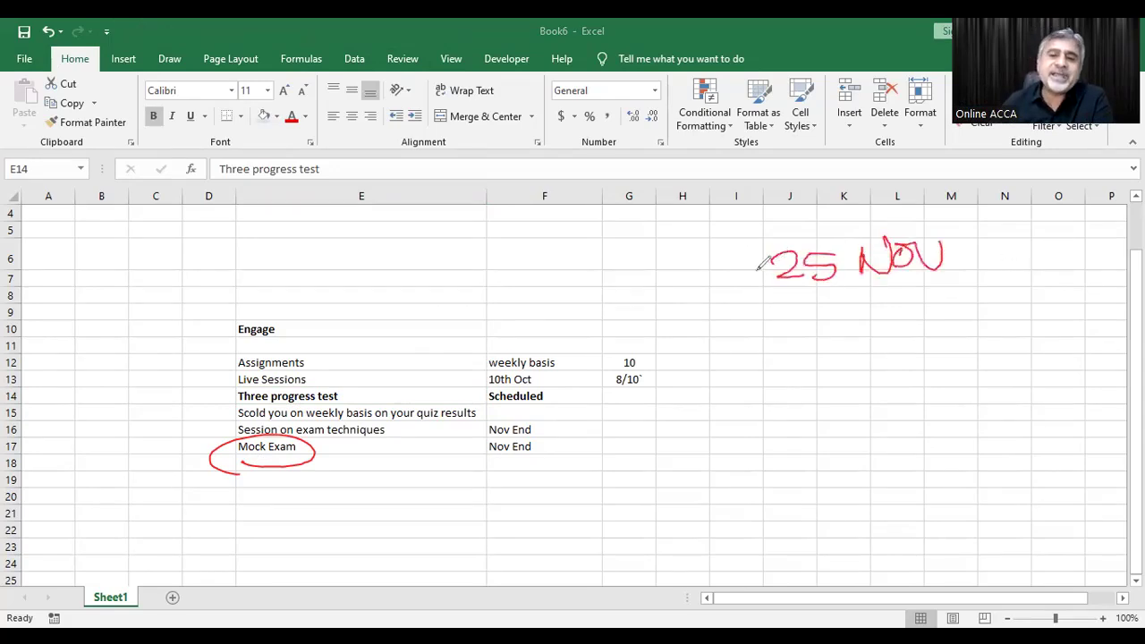
mouse_move(758, 264)
left_mouse_down()
mouse_move(803, 374)
mouse_move(898, 346)
mouse_move(932, 361)
mouse_move(1042, 322)
left_mouse_up()
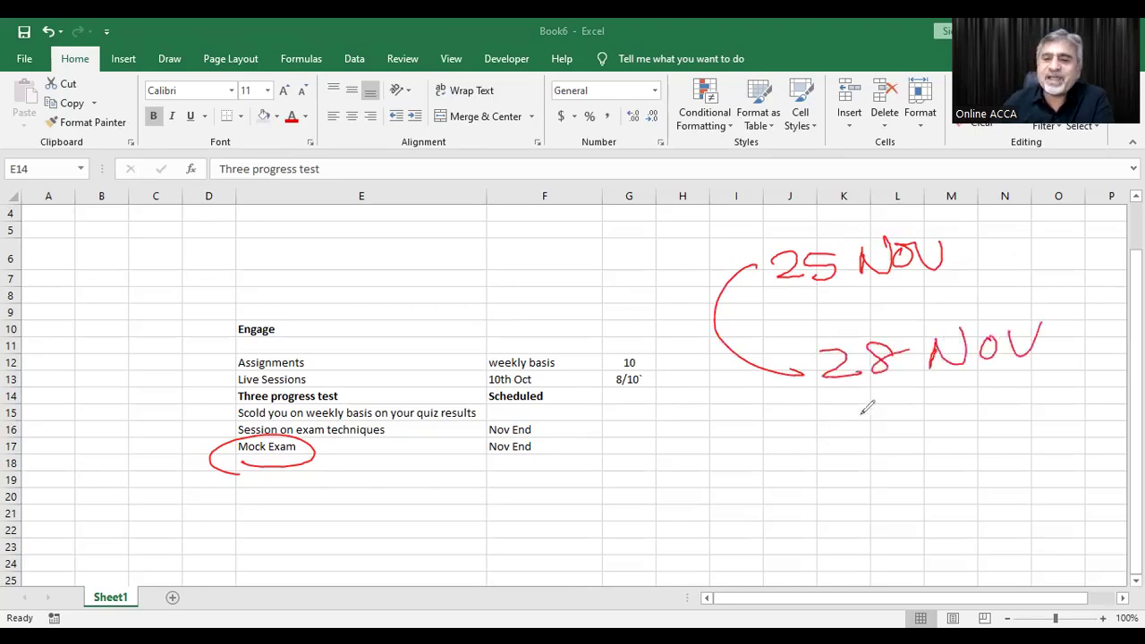
mouse_move(872, 405)
left_mouse_down()
mouse_move(769, 490)
mouse_move(771, 510)
left_mouse_up()
- Draw a double-headed arrow to 4 Dec and question marks between the dates
left_click_drag(762, 501, 762, 536)
left_click_drag(793, 488, 862, 526)
left_click_drag(830, 405, 850, 438)
left_click_drag(773, 461, 810, 486)
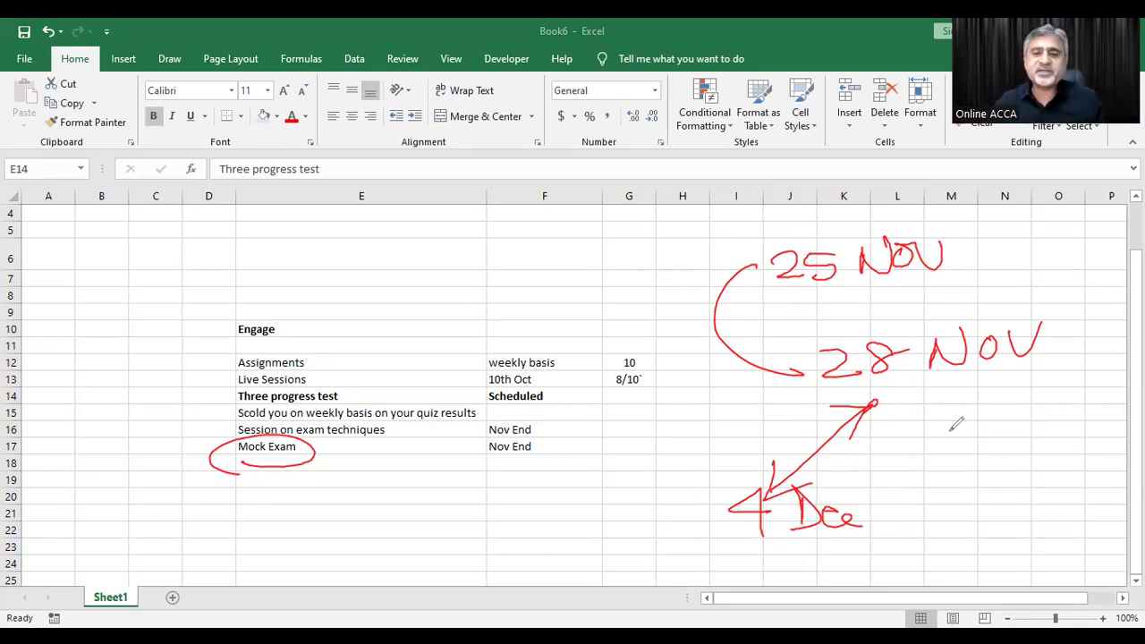
left_click_drag(881, 433, 892, 484)
left_click_drag(954, 437, 964, 447)
left_click(964, 480)
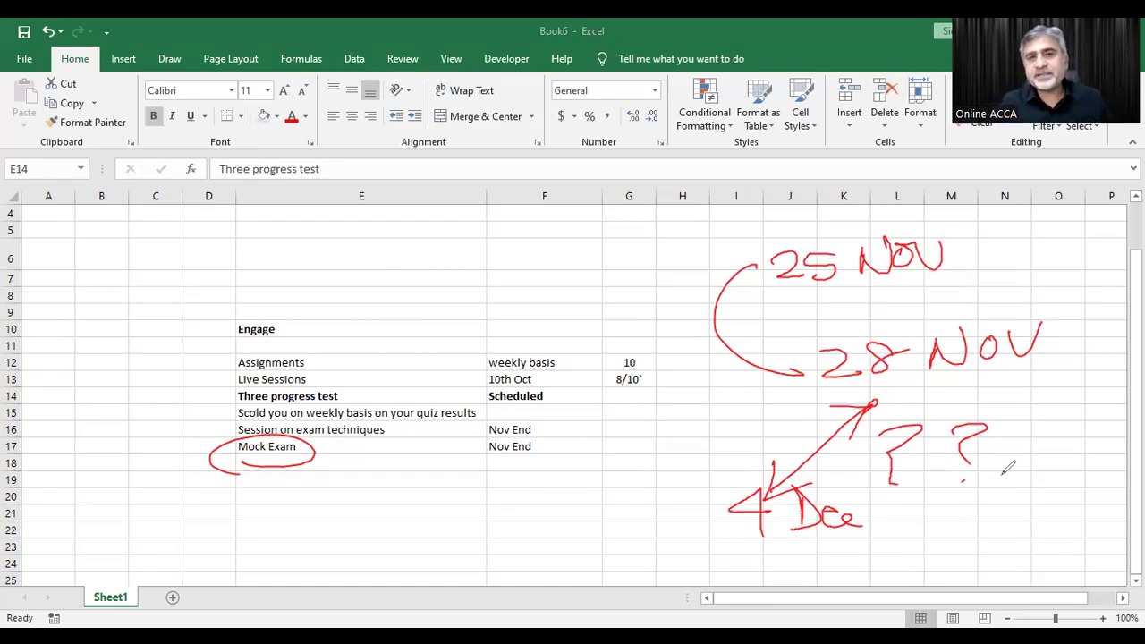
- Draw a red line across row 5 from column E to H, marked with down arrows, a box, end arrow and circles
mouse_move(237, 219)
left_mouse_down()
mouse_move(238, 229)
mouse_move(697, 206)
left_mouse_up()
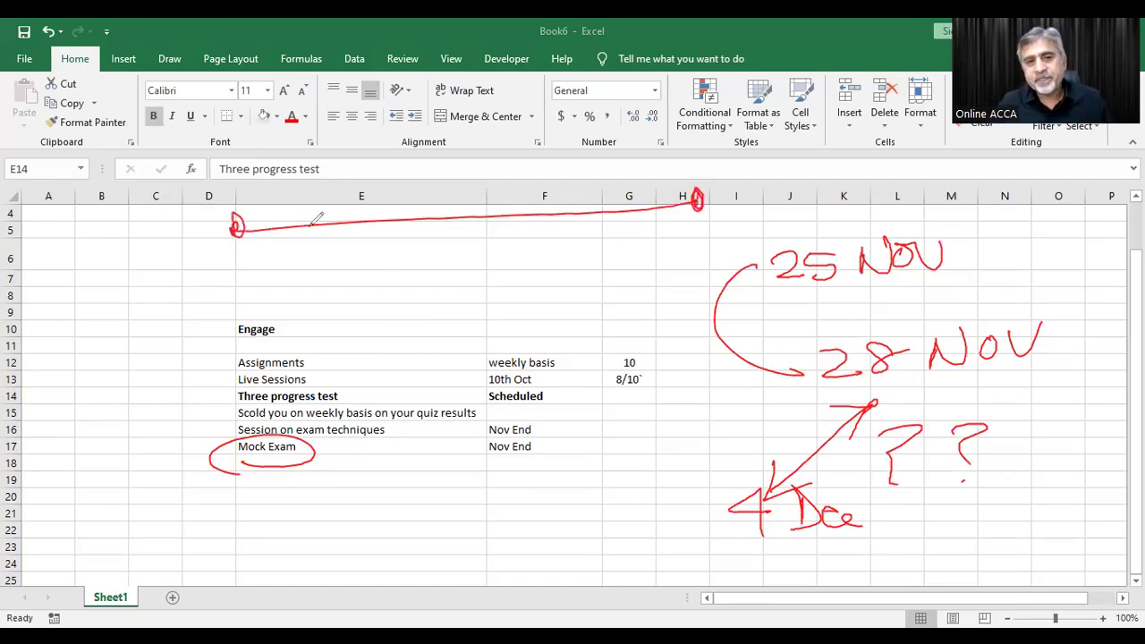
left_click_drag(346, 232, 344, 197)
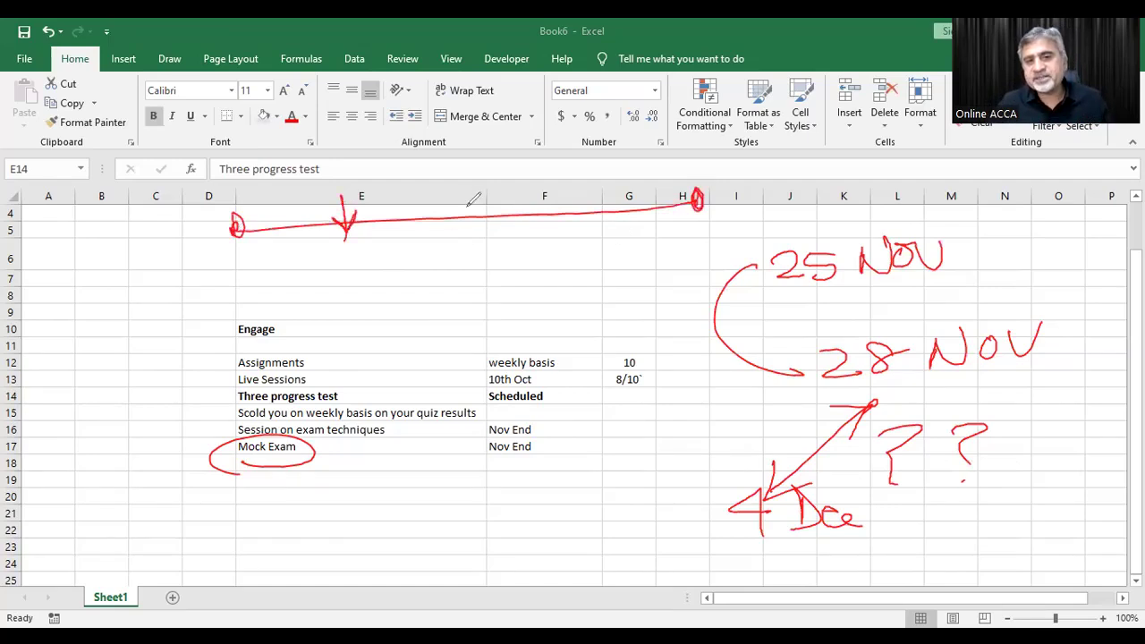
left_click_drag(454, 196, 452, 225)
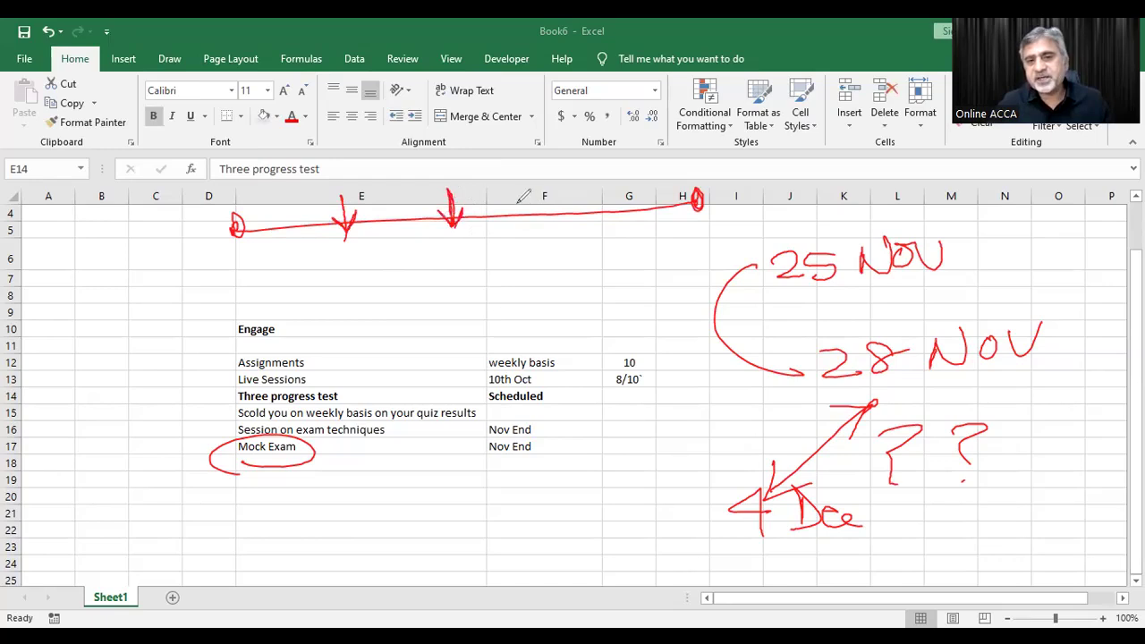
left_click_drag(515, 186, 515, 219)
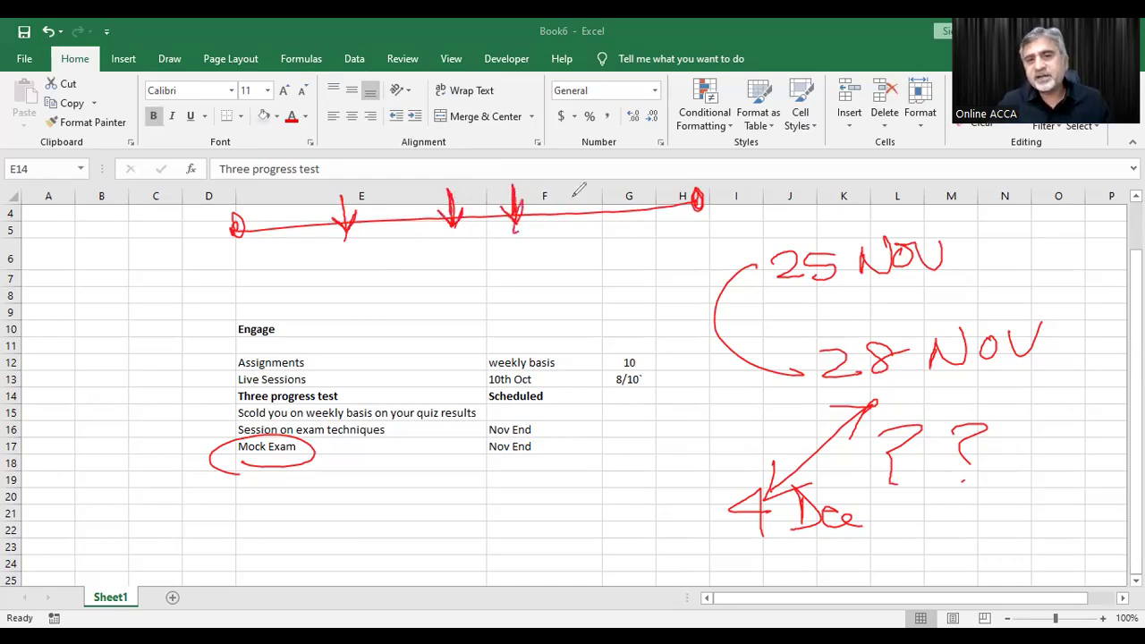
mouse_move(588, 184)
left_mouse_down()
mouse_move(598, 237)
mouse_move(577, 237)
left_mouse_up()
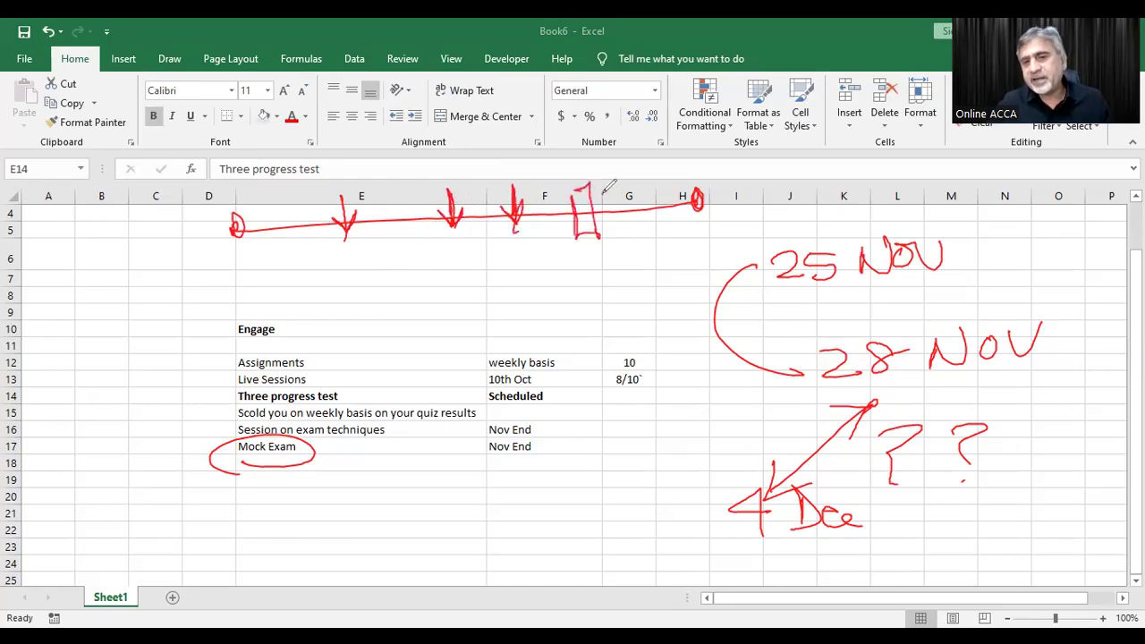
mouse_move(602, 193)
left_mouse_down()
mouse_move(680, 187)
mouse_move(663, 178)
mouse_move(670, 190)
left_mouse_up()
mouse_move(579, 186)
left_mouse_down()
mouse_move(573, 245)
mouse_move(593, 189)
left_mouse_up()
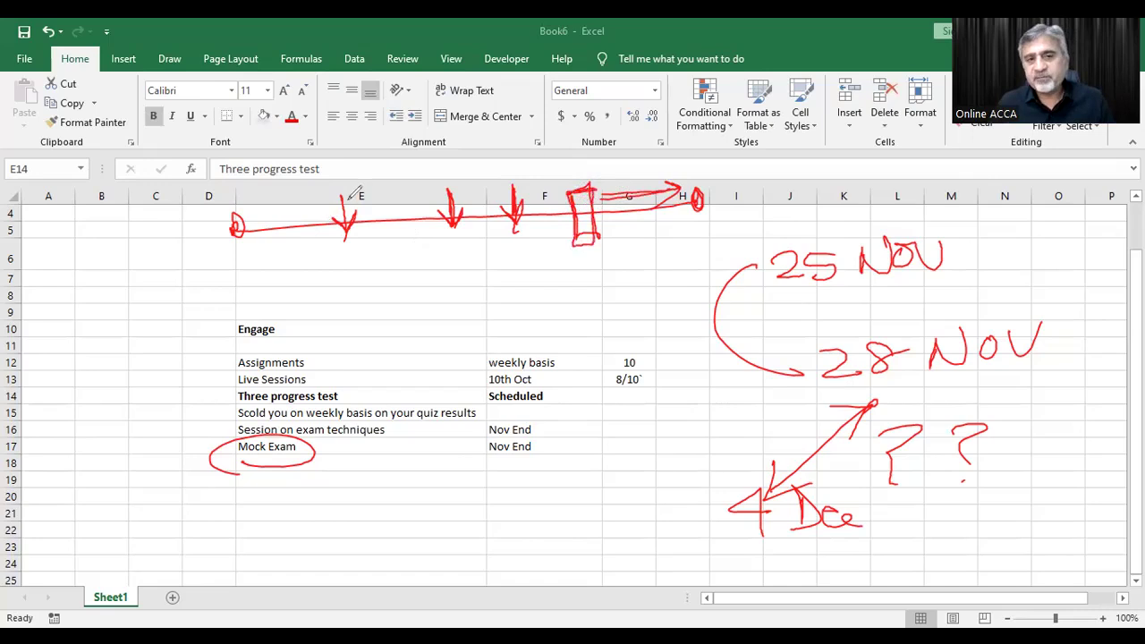
mouse_move(306, 210)
left_mouse_down()
mouse_move(288, 220)
mouse_move(361, 218)
mouse_move(374, 205)
mouse_move(420, 218)
mouse_move(443, 199)
mouse_move(483, 198)
mouse_move(487, 222)
mouse_move(542, 189)
mouse_move(537, 228)
left_mouse_up()
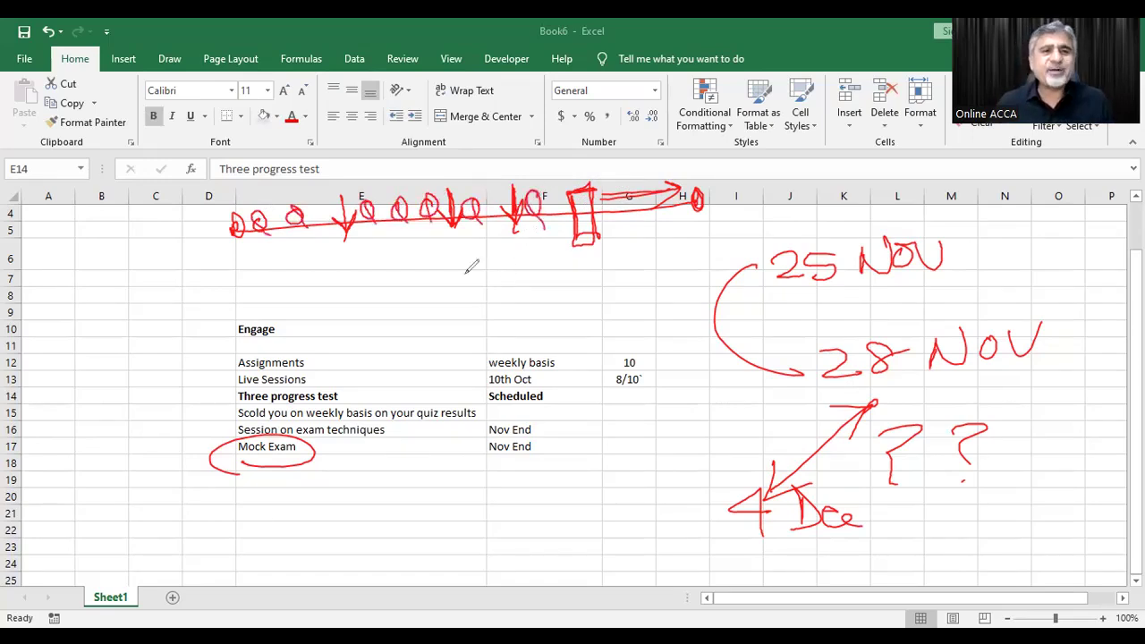
- Write and box 90% in red, underline Respect Pass, and add a stroke after Engage
mouse_move(85, 270)
left_mouse_down()
mouse_move(59, 302)
mouse_move(121, 262)
mouse_move(134, 285)
left_mouse_up()
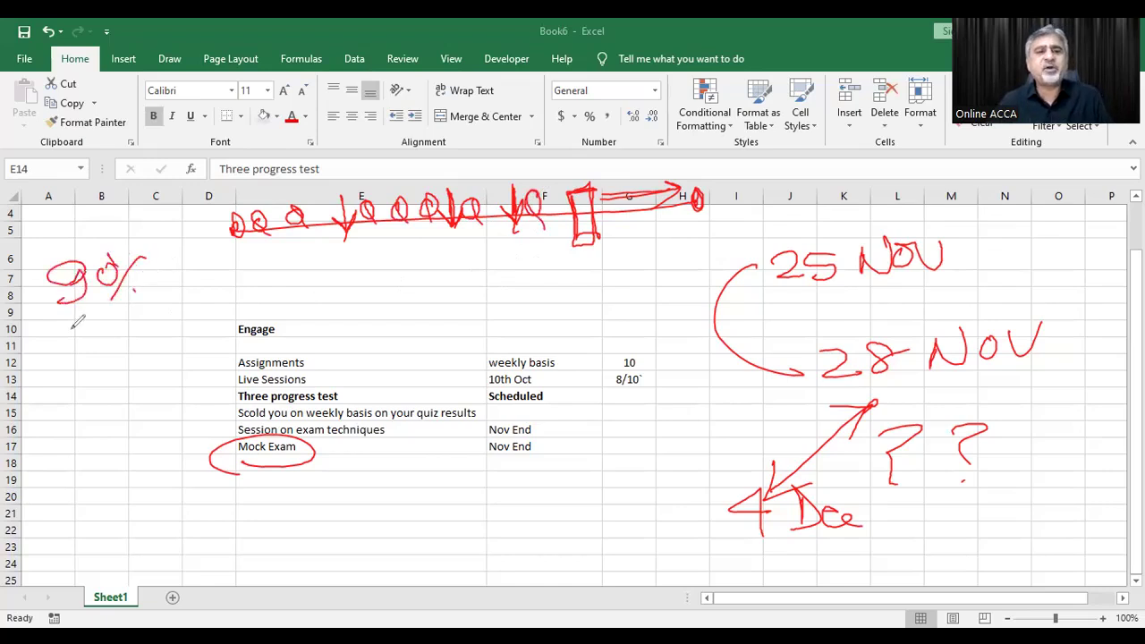
mouse_move(34, 337)
left_mouse_down()
mouse_move(154, 315)
mouse_move(25, 343)
mouse_move(72, 399)
mouse_move(226, 341)
mouse_move(238, 354)
mouse_move(90, 438)
mouse_move(104, 420)
mouse_move(108, 431)
mouse_move(174, 414)
mouse_move(170, 394)
left_mouse_up()
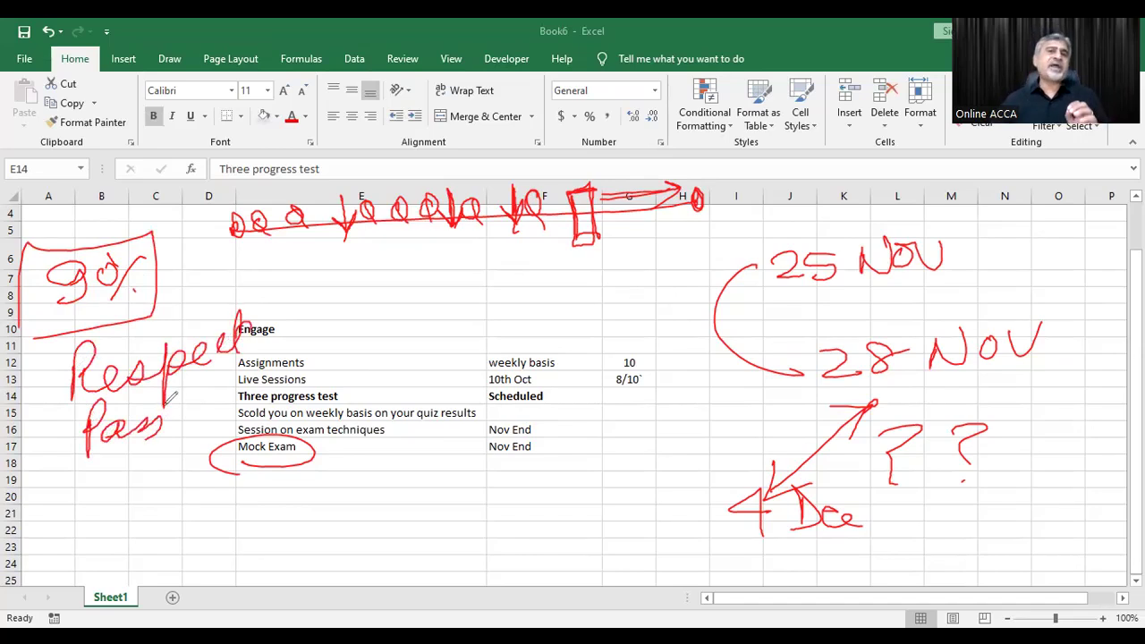
left_click_drag(61, 484, 162, 450)
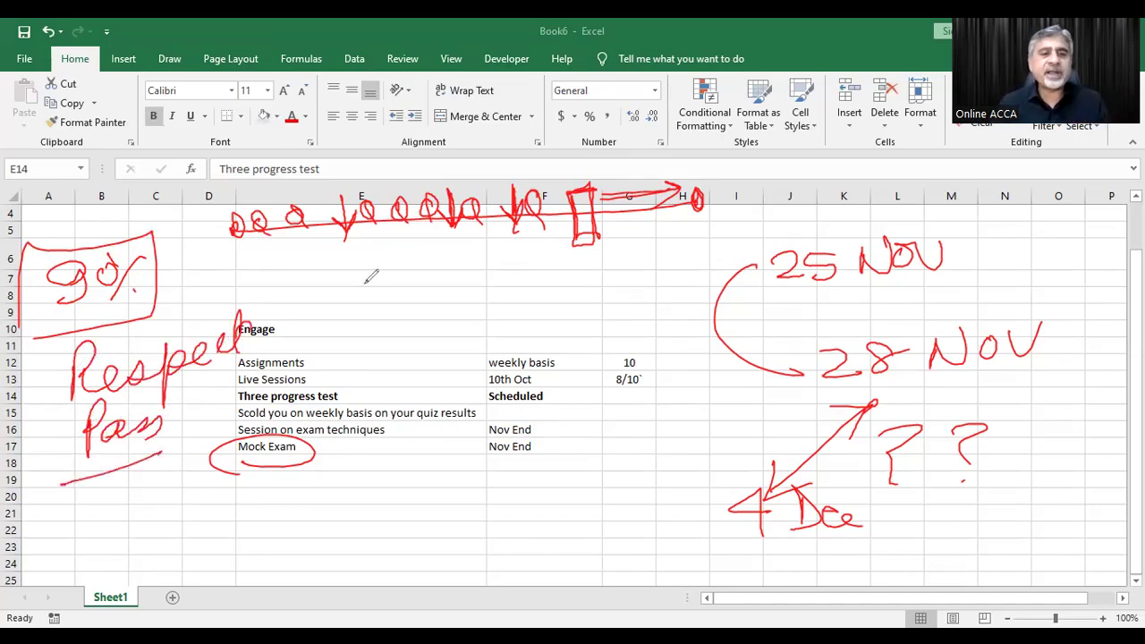
left_click_drag(277, 331, 329, 301)
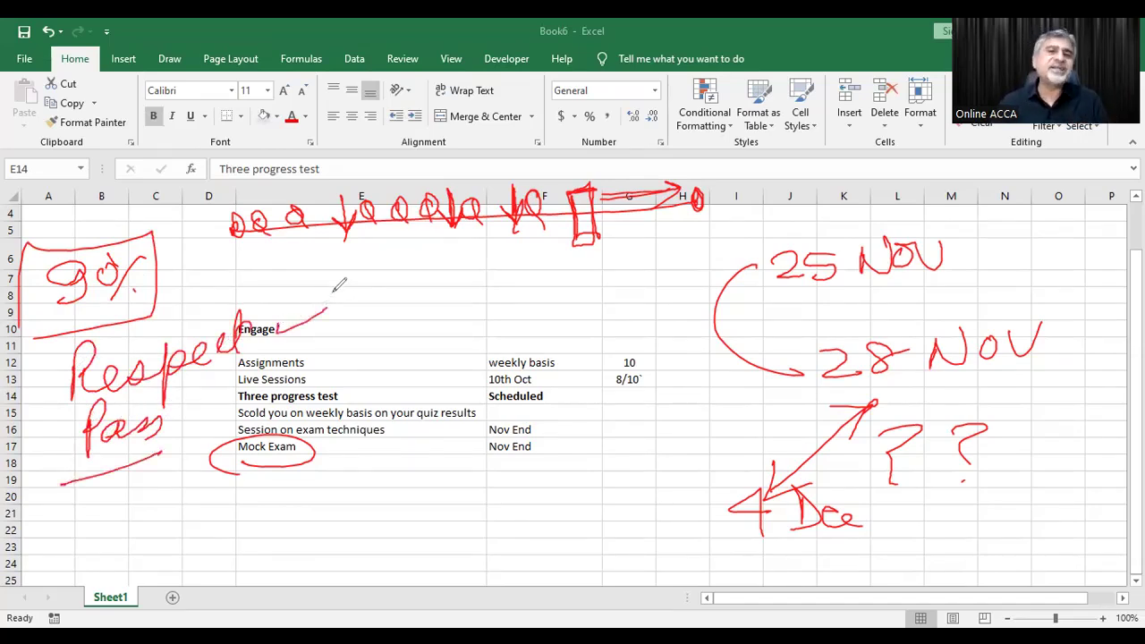
- Cross out the boxed 90% and loop red ink around Respect and Pass
left_click_drag(41, 257, 134, 307)
left_click_drag(64, 309, 145, 249)
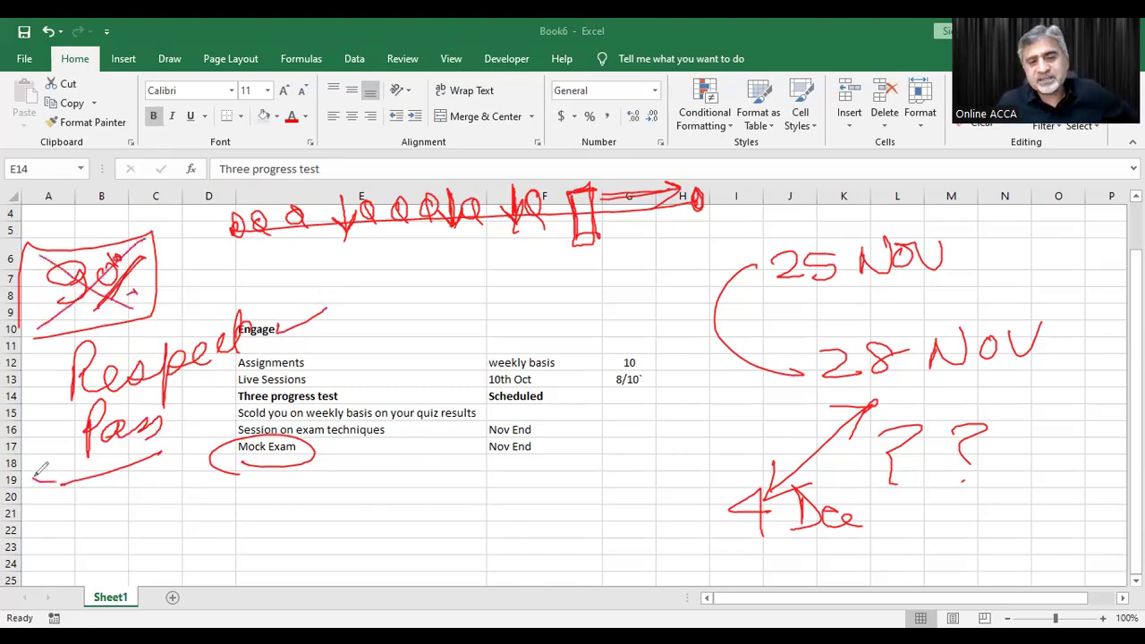
left_click_drag(40, 470, 20, 461)
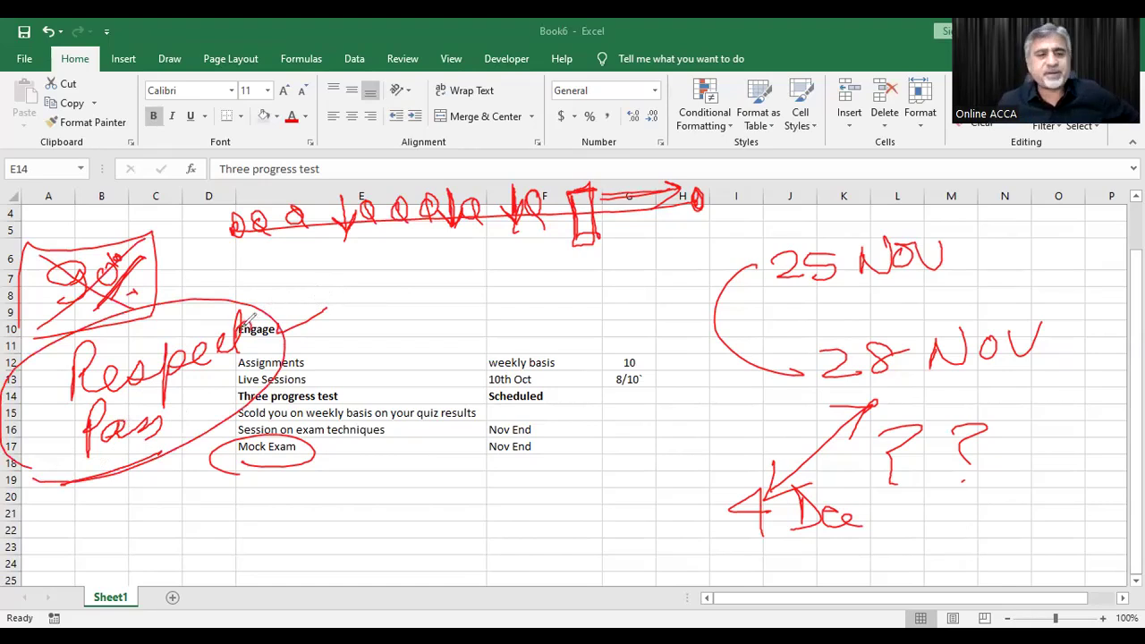
left_click_drag(220, 319, 284, 312)
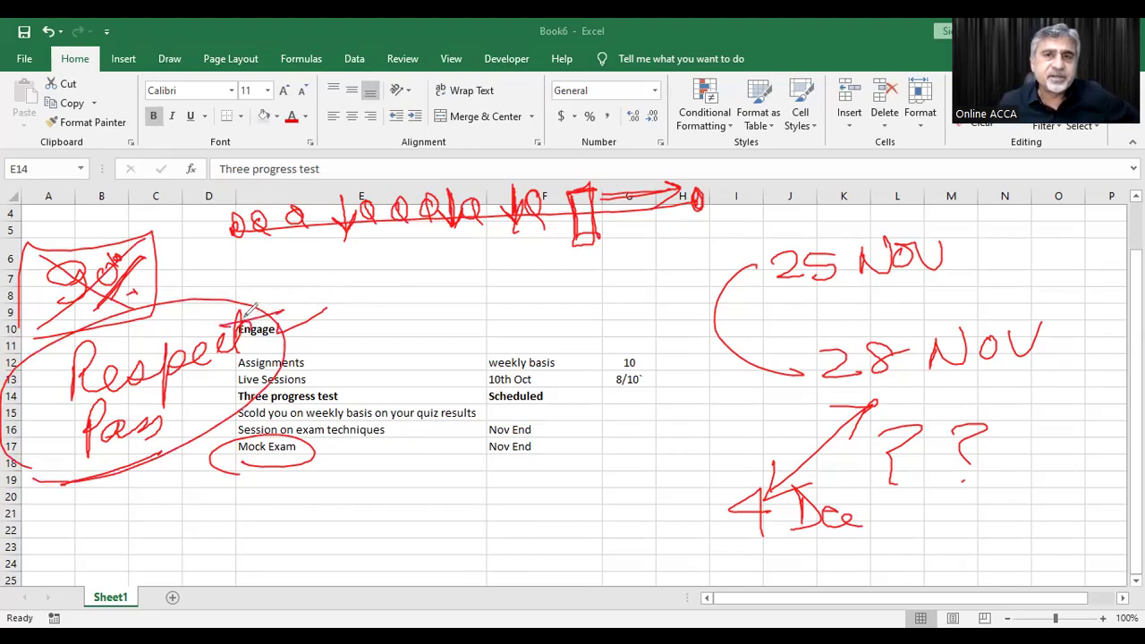